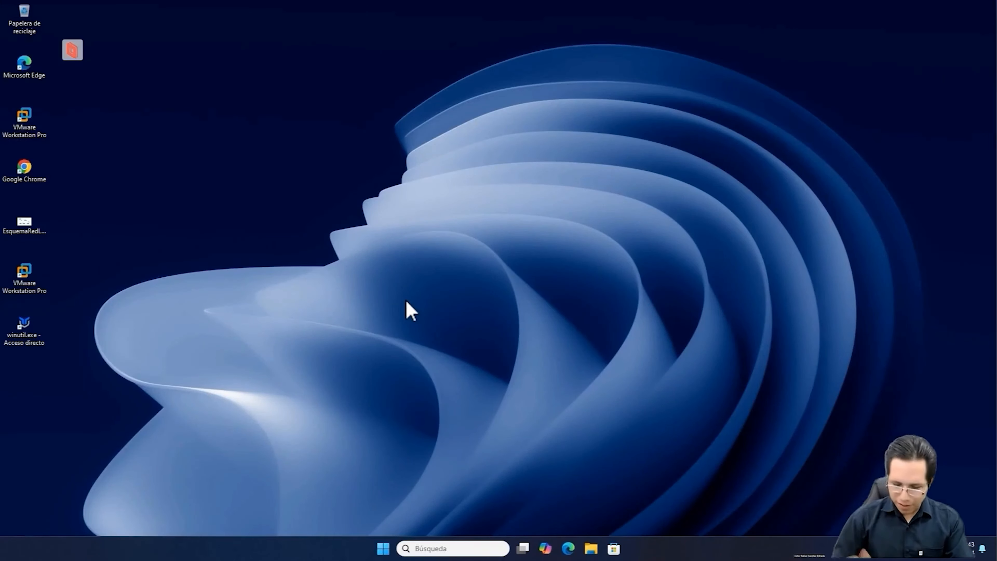
Run the winutil.exe shortcut as administrator and allow it to make changes to the device
double_click(26, 325)
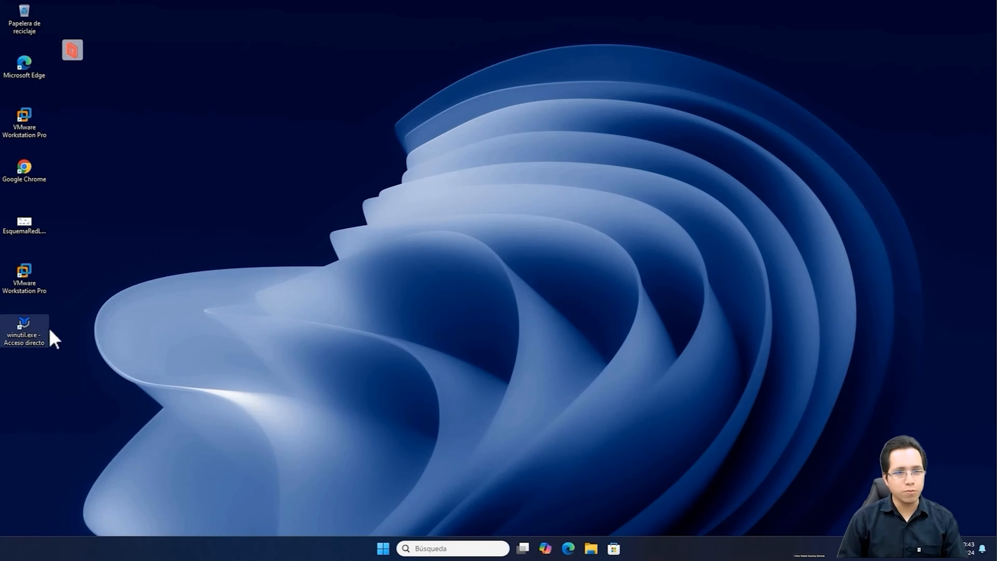
right_click(36, 341)
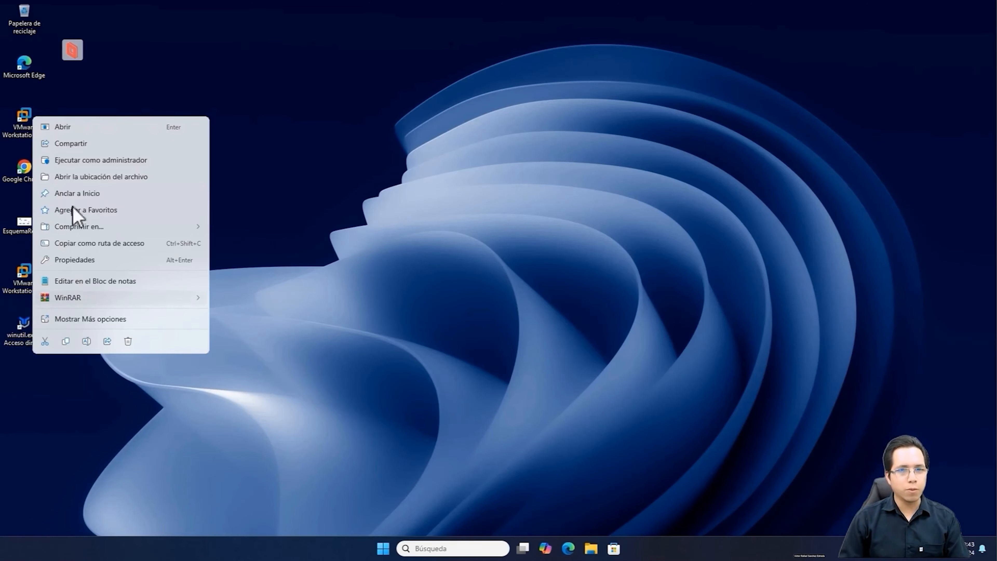
click(101, 160)
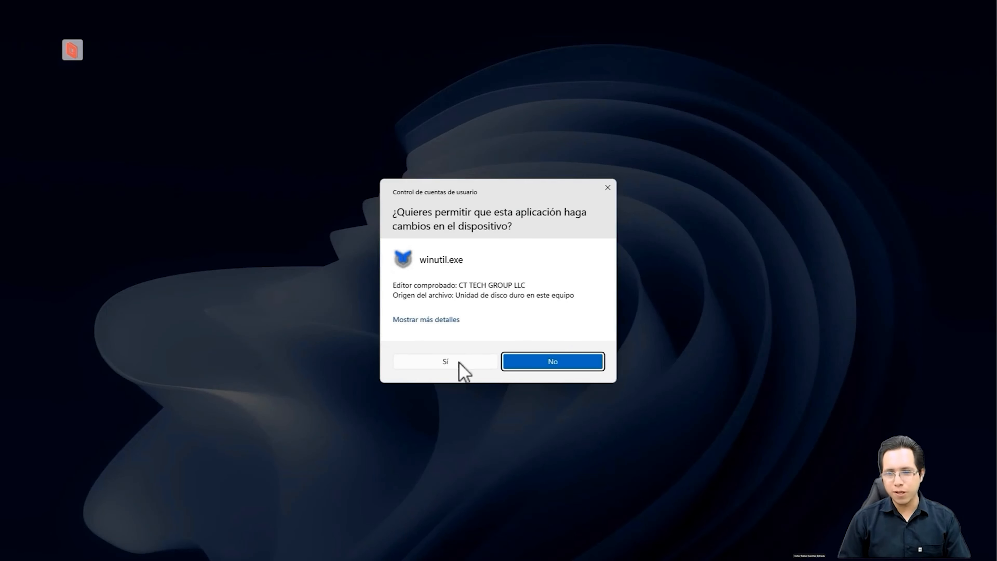
click(458, 361)
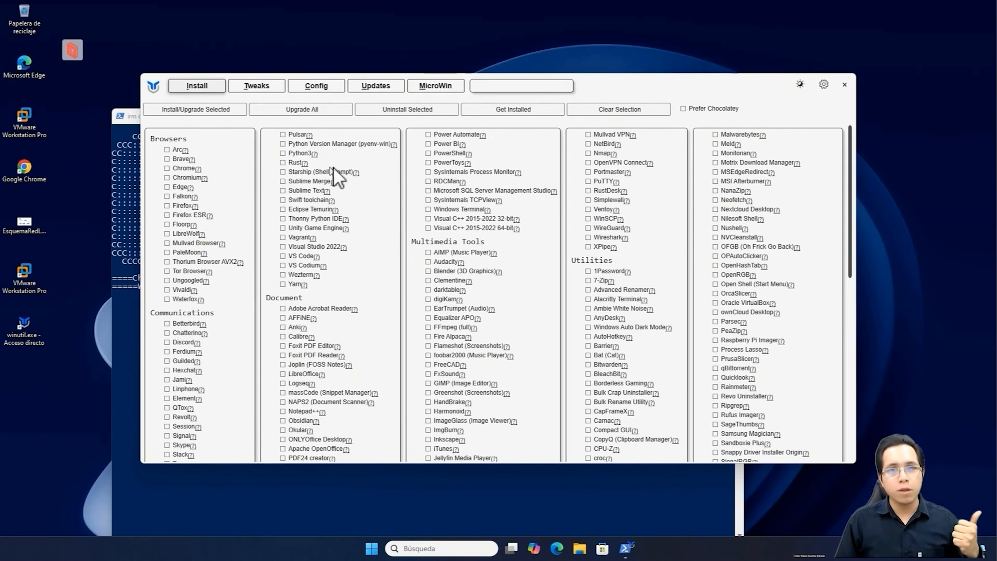
Look through the full catalogue of installable applications, from Browsers to Utilities
scroll(667, 244, down, 5)
scroll(313, 298, down, 5)
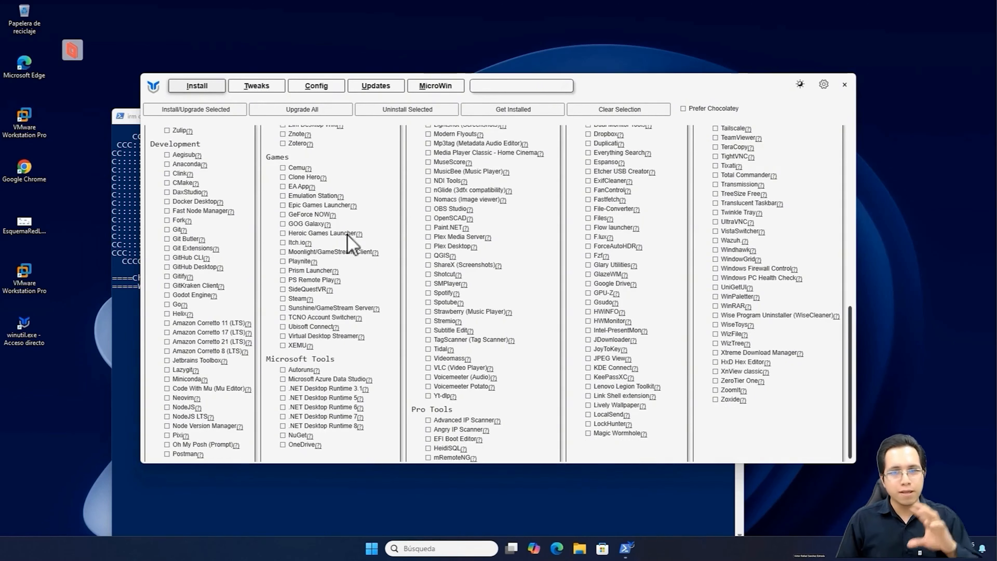
mouse_move(333, 228)
scroll(332, 237, down, 1)
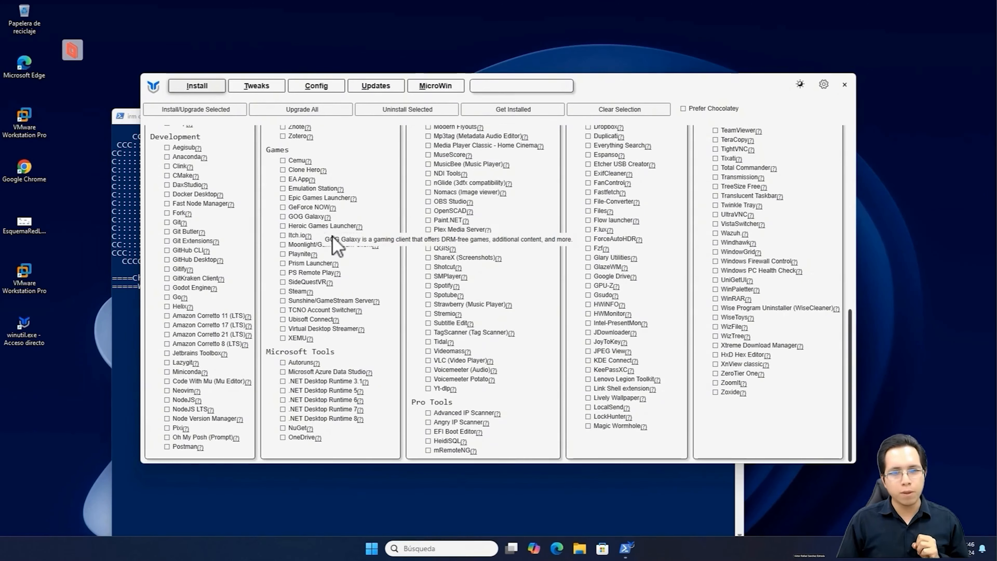
scroll(304, 251, up, 1)
scroll(308, 257, up, 10)
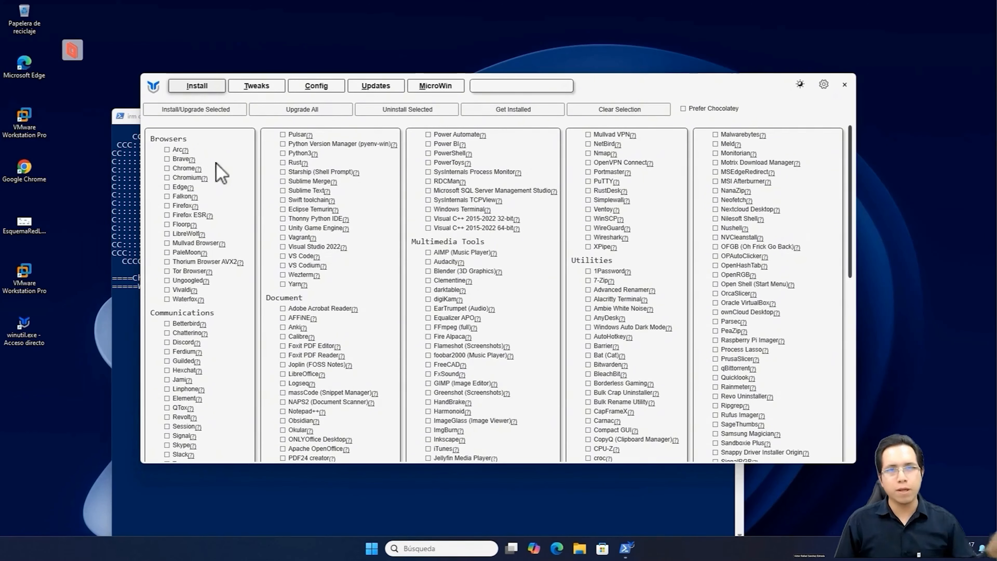
Select the essential tweaks Disable Powershell 7 Telemetry and Change Windows Terminal default: PowerShell 5 -> PowerShell 7
click(258, 87)
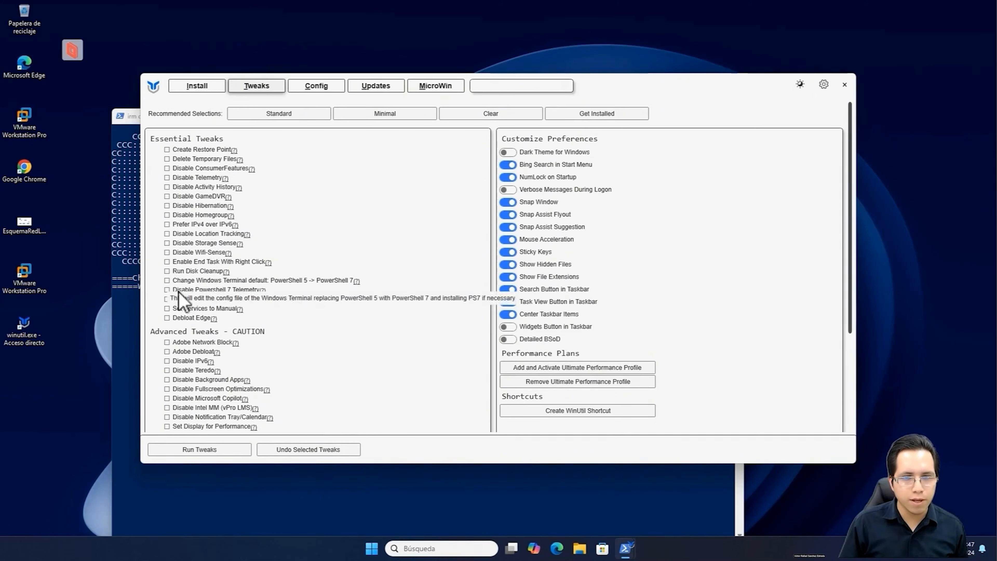
click(167, 289)
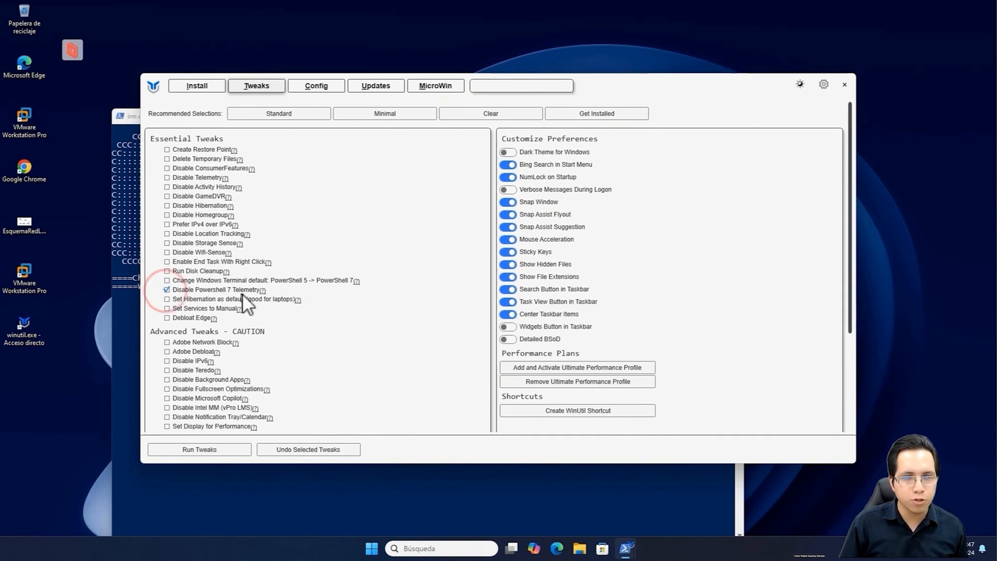
click(167, 281)
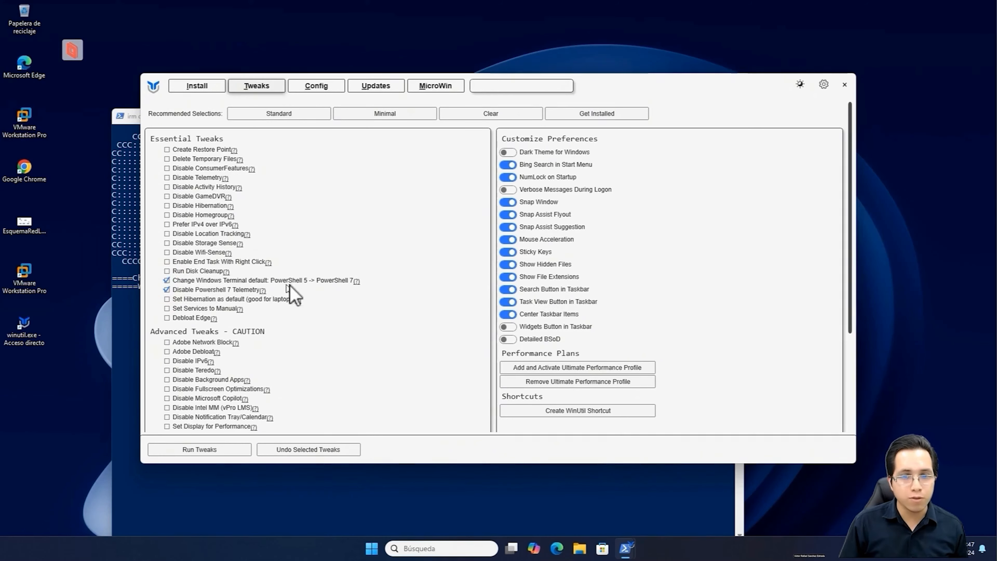
mouse_move(301, 286)
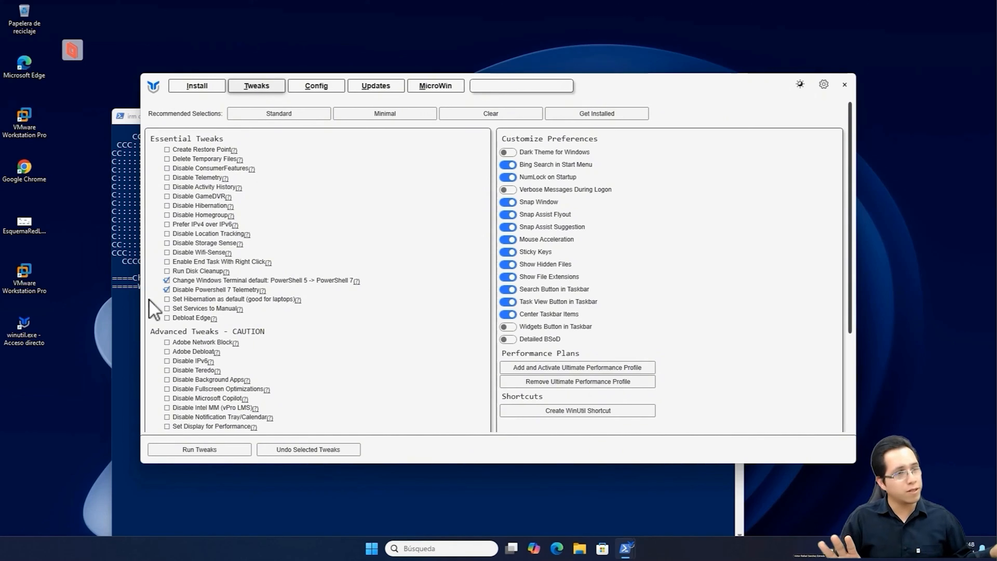
Open the MicroWin section and switch the interface theme to Dark
click(437, 88)
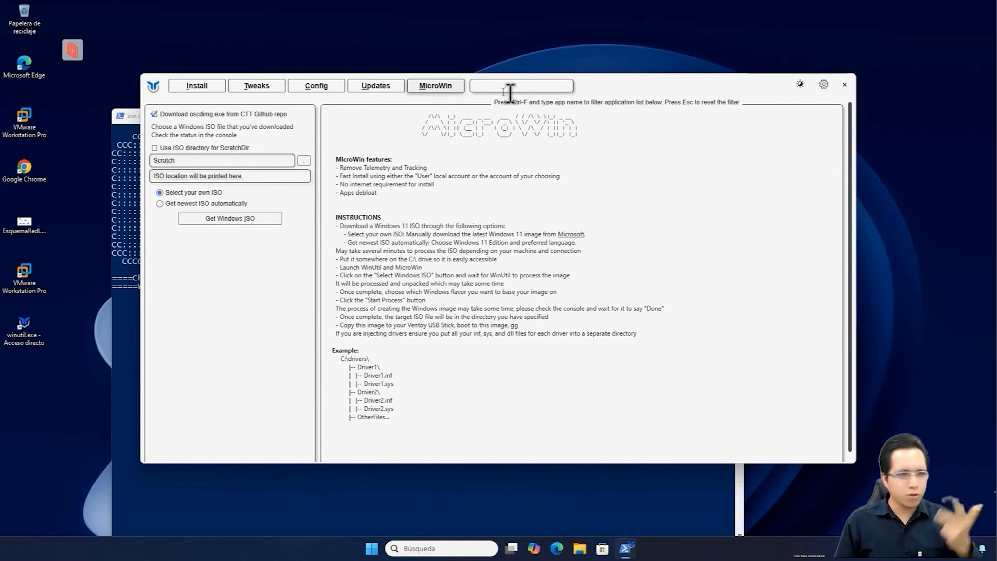
click(800, 83)
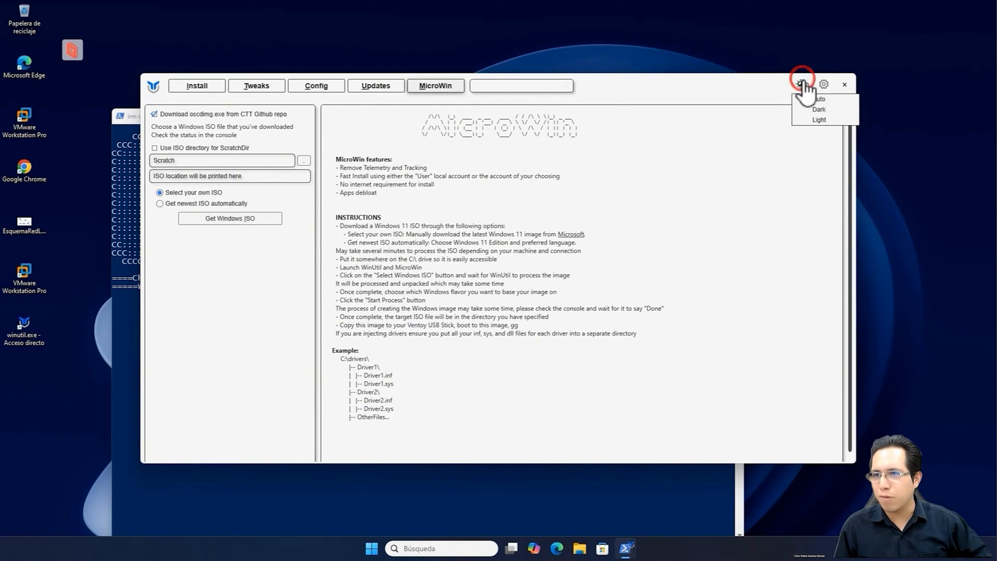
click(812, 112)
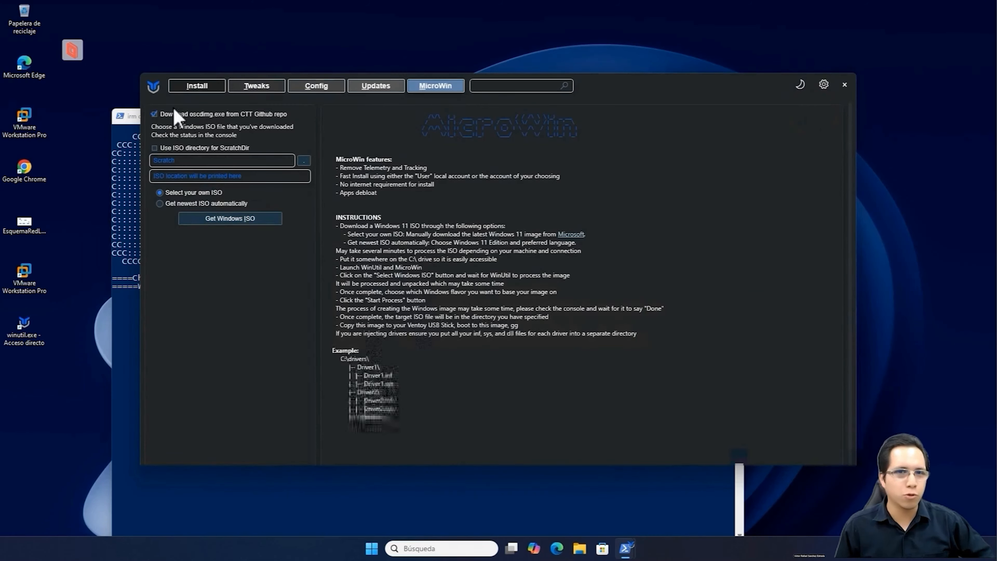
View the Install and Tweaks sections in the new theme and return to MicroWin to read its ISO download instructions
click(195, 86)
click(251, 88)
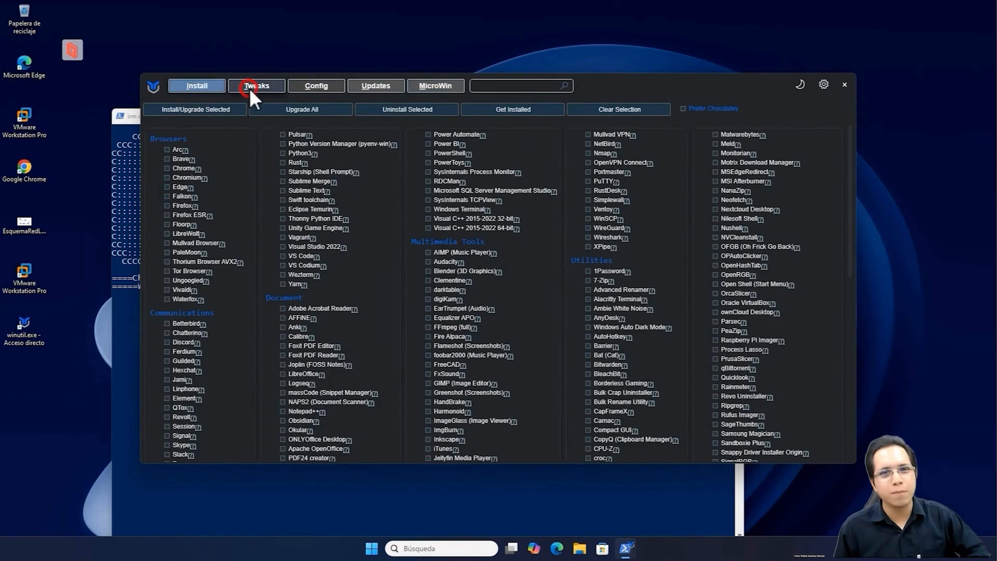
click(441, 83)
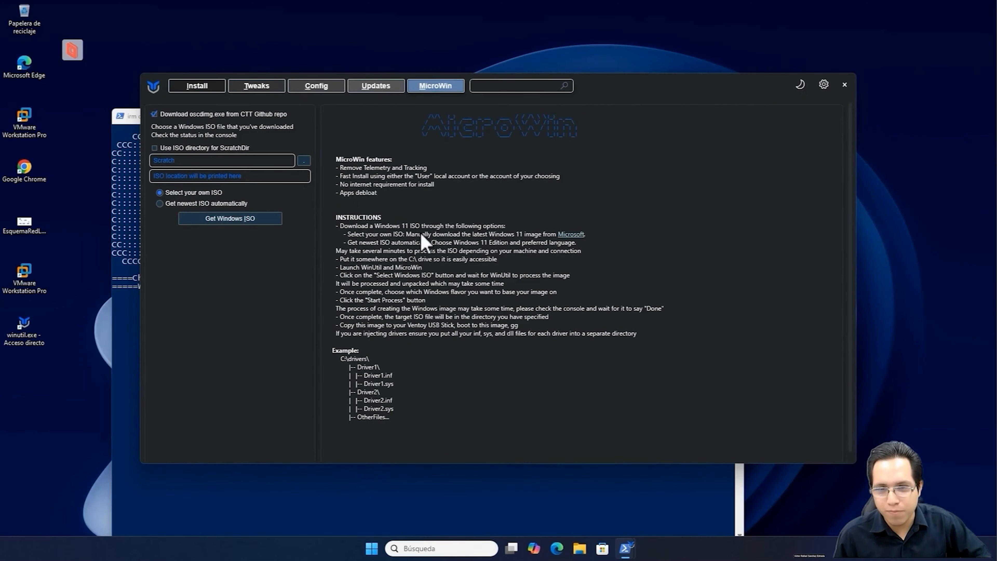
click(342, 224)
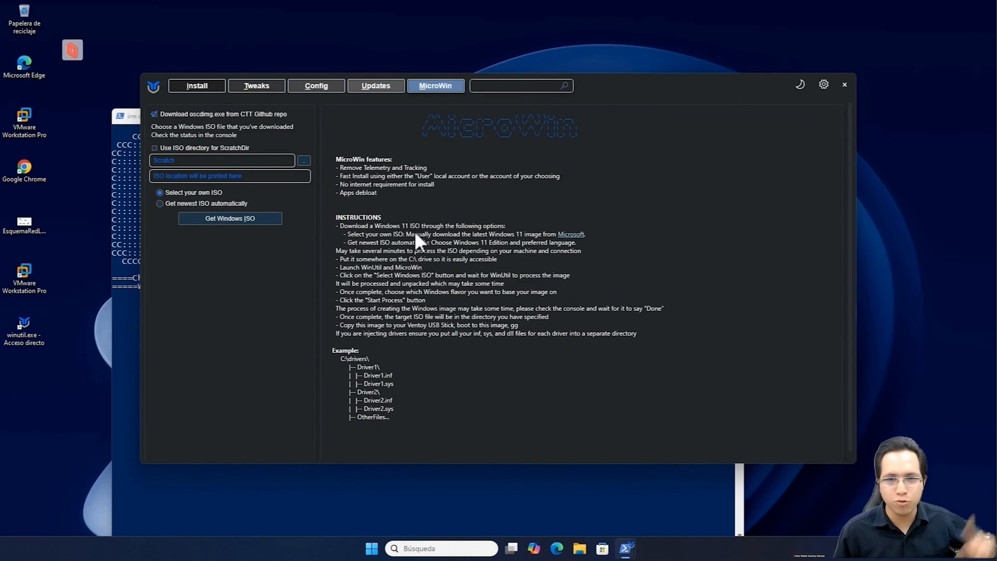
click(395, 224)
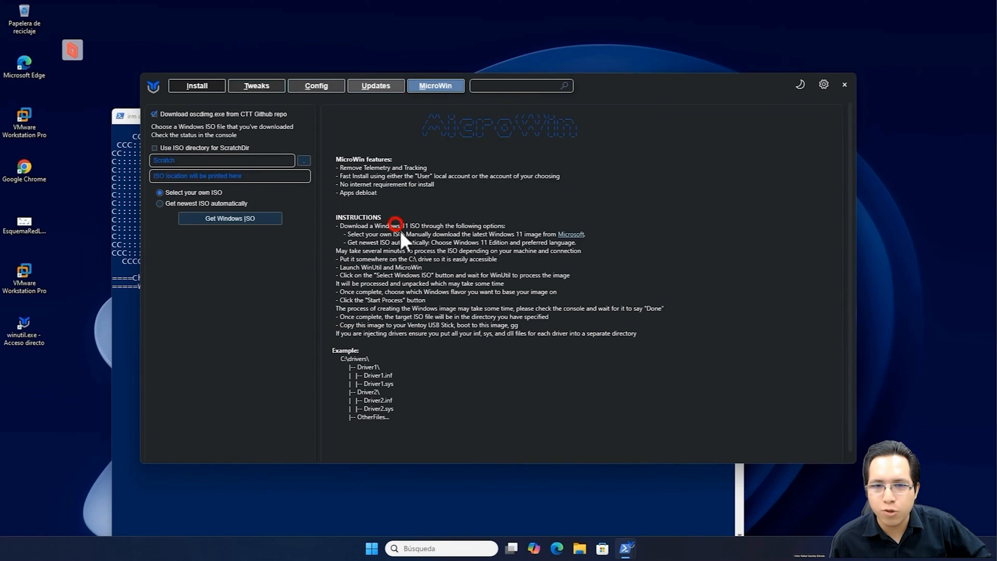
Open the Microsoft download link from the MicroWin instructions in Microsoft Edge, for this one time only
click(572, 234)
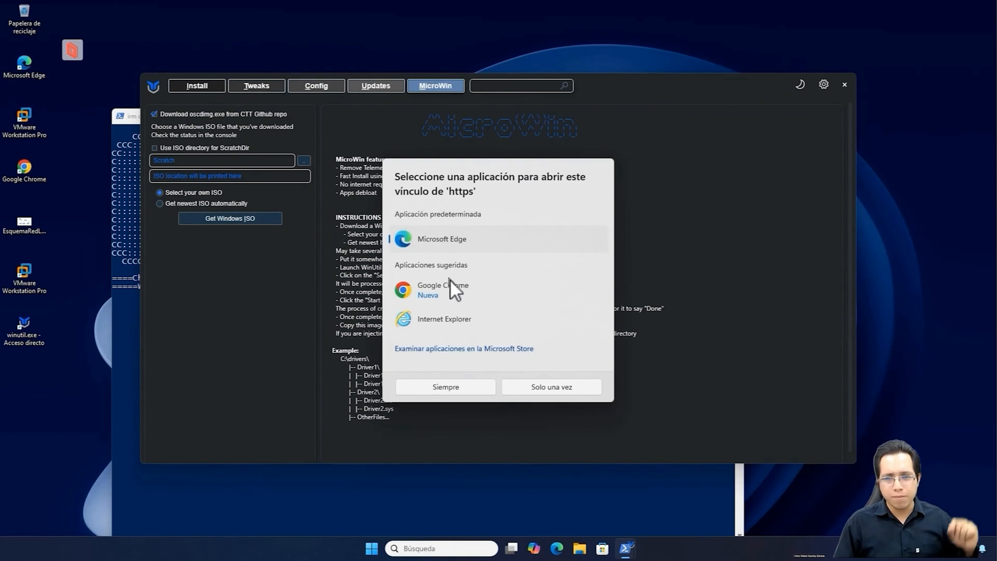
click(474, 238)
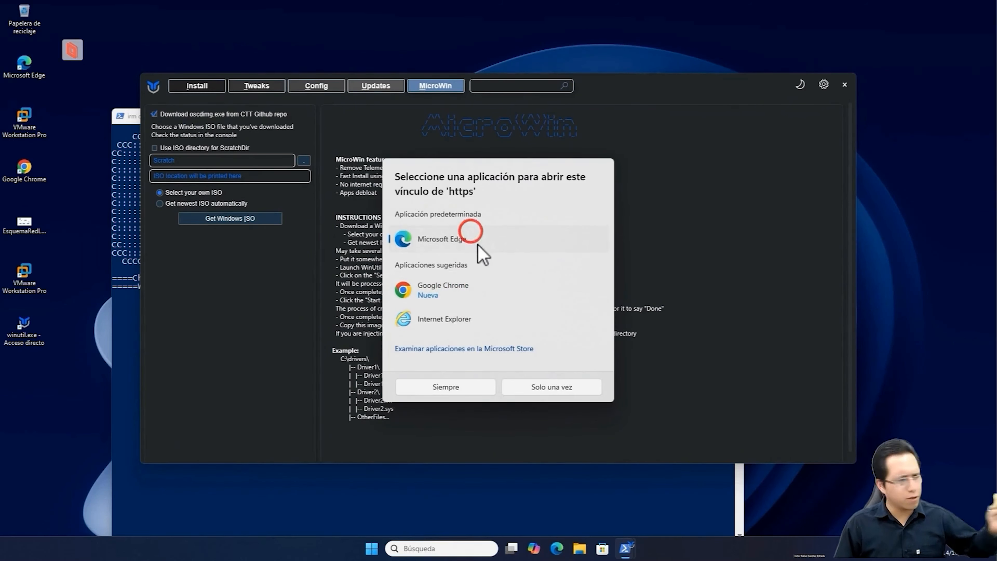
click(564, 388)
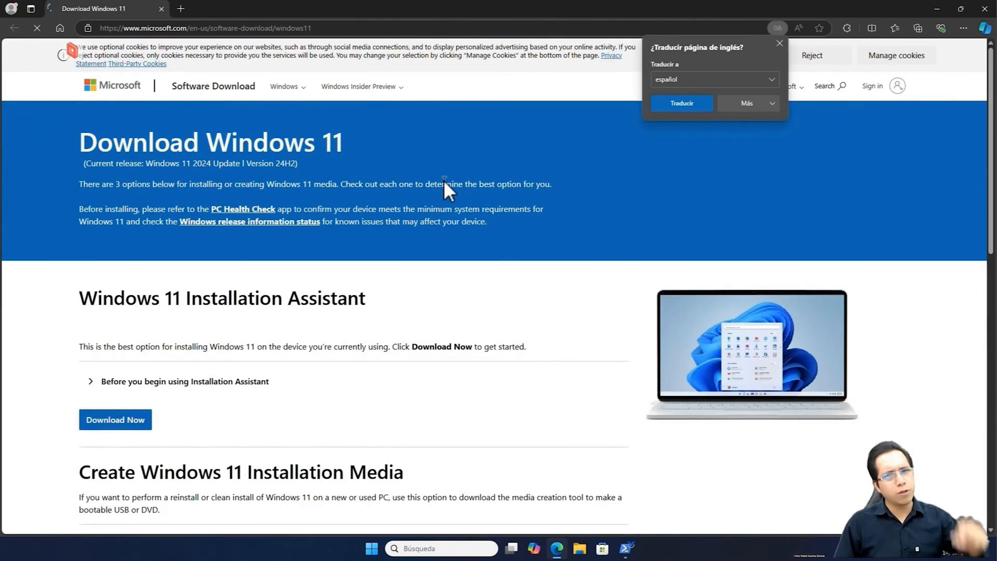
Request the disk image download for Windows 11 (multi-edition ISO for x64 devices)
scroll(336, 283, down, 8)
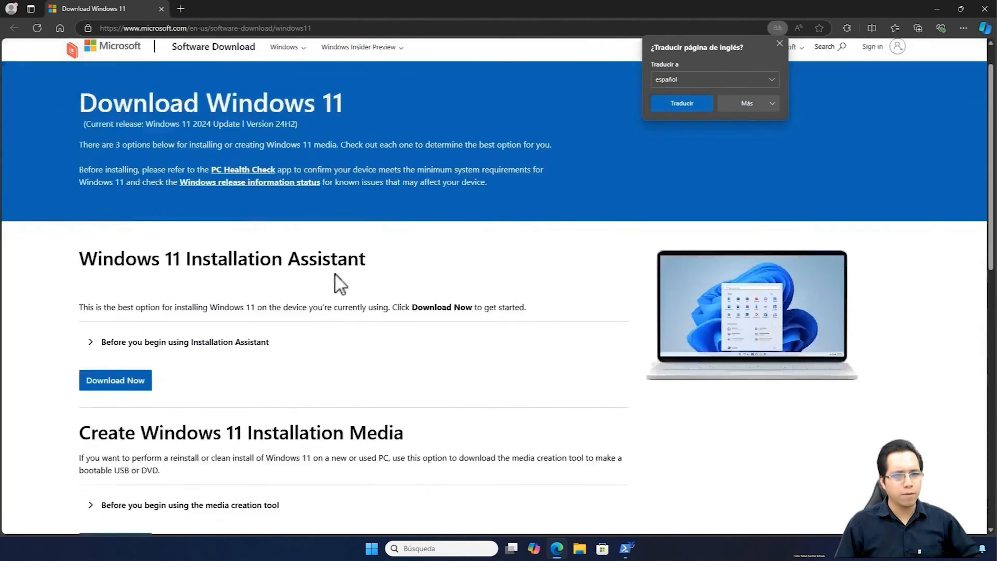
scroll(186, 300, down, 4)
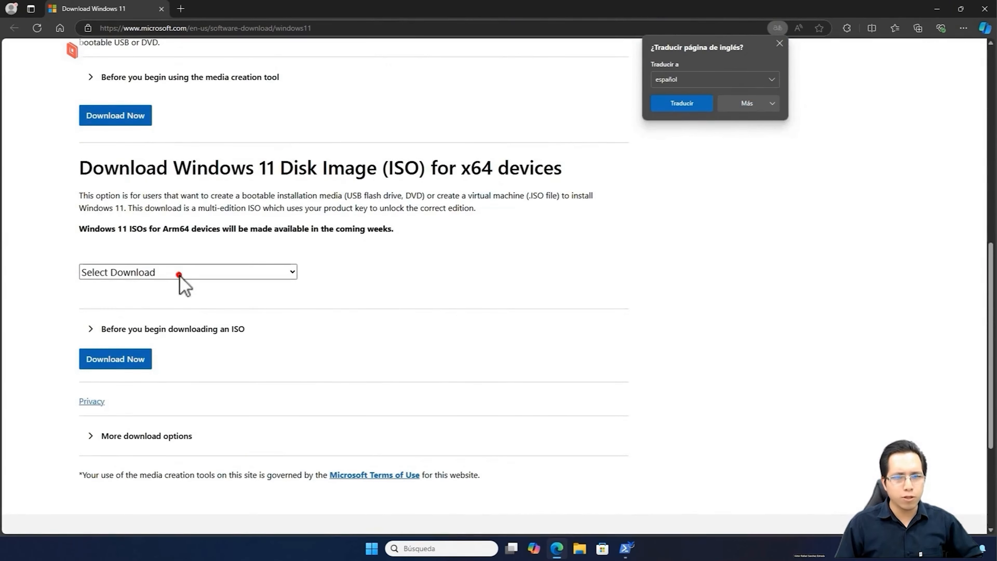
click(180, 272)
click(181, 309)
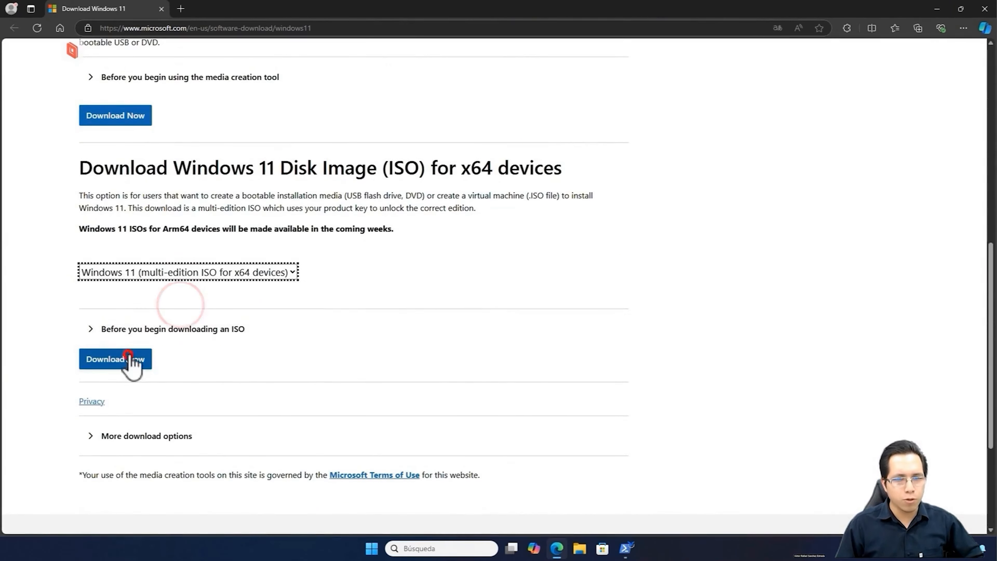
click(128, 355)
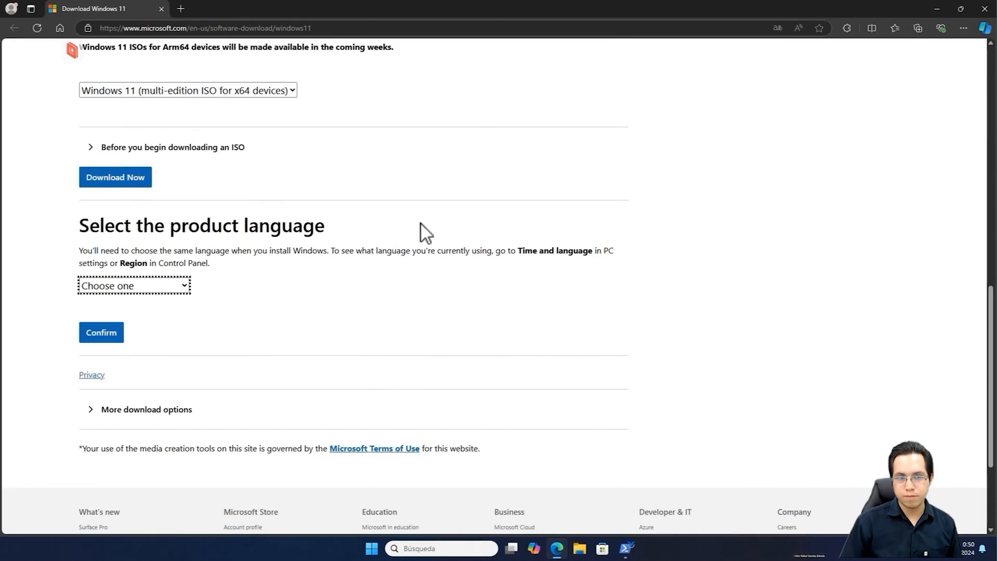
Choose Spanish as the product language and confirm it
click(160, 291)
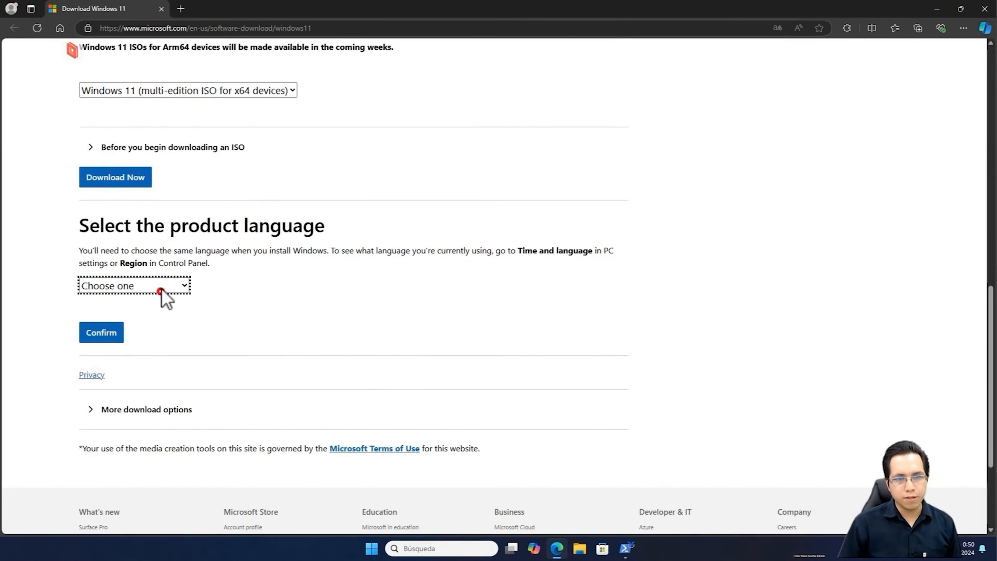
drag(187, 86, 192, 254)
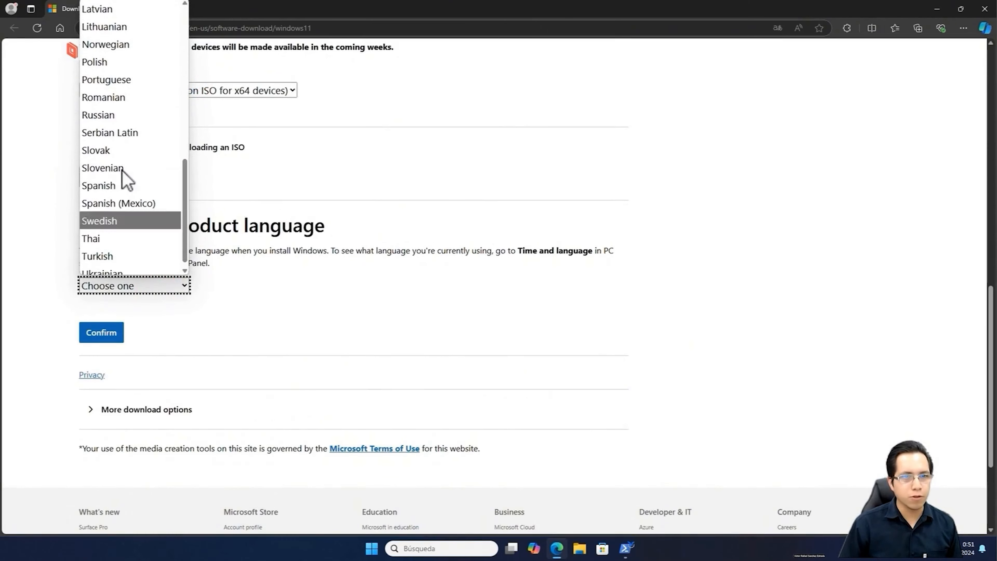
click(127, 187)
click(108, 331)
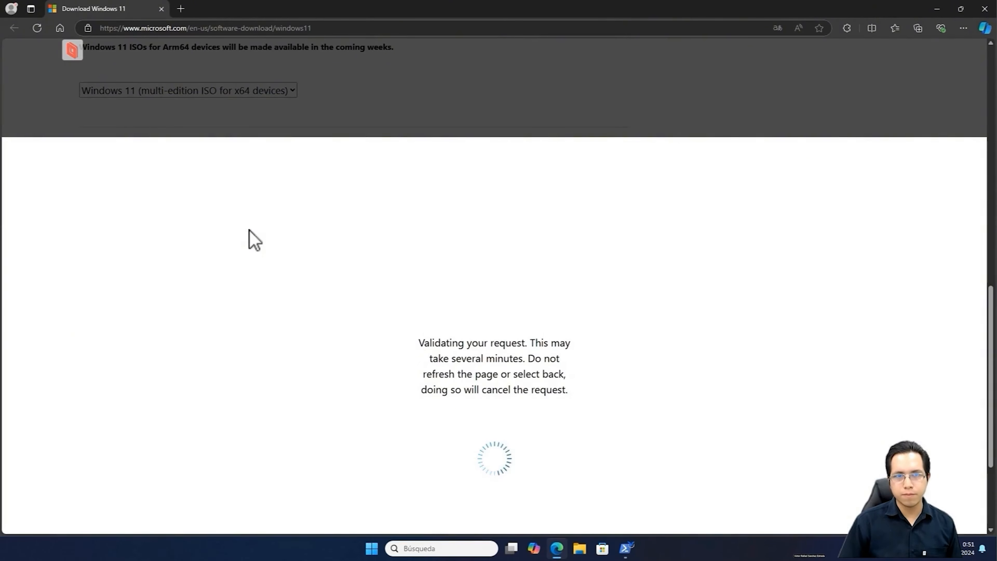
Download the 64-bit Windows 11 Spanish ISO and close the browser
scroll(251, 236, down, 1)
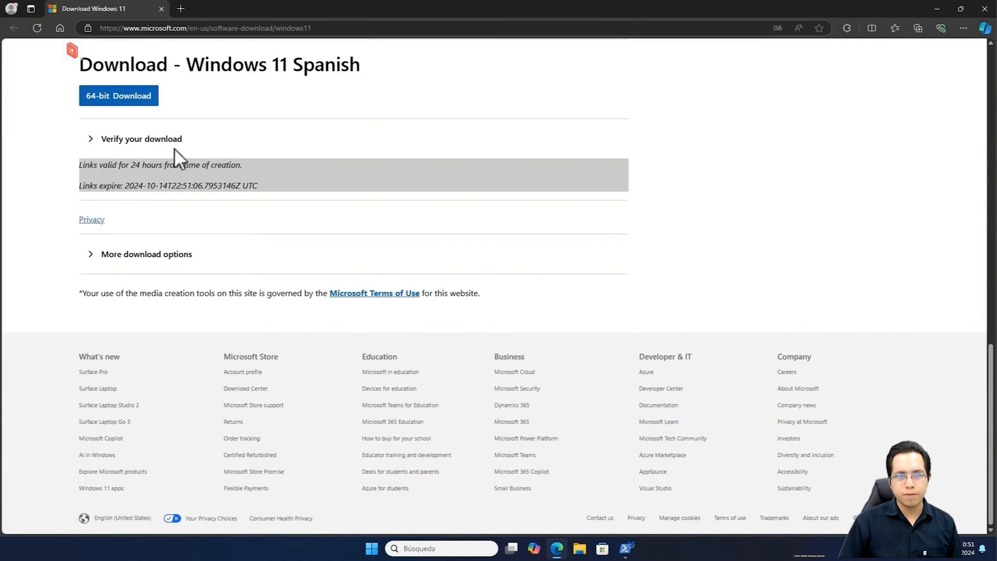
click(112, 101)
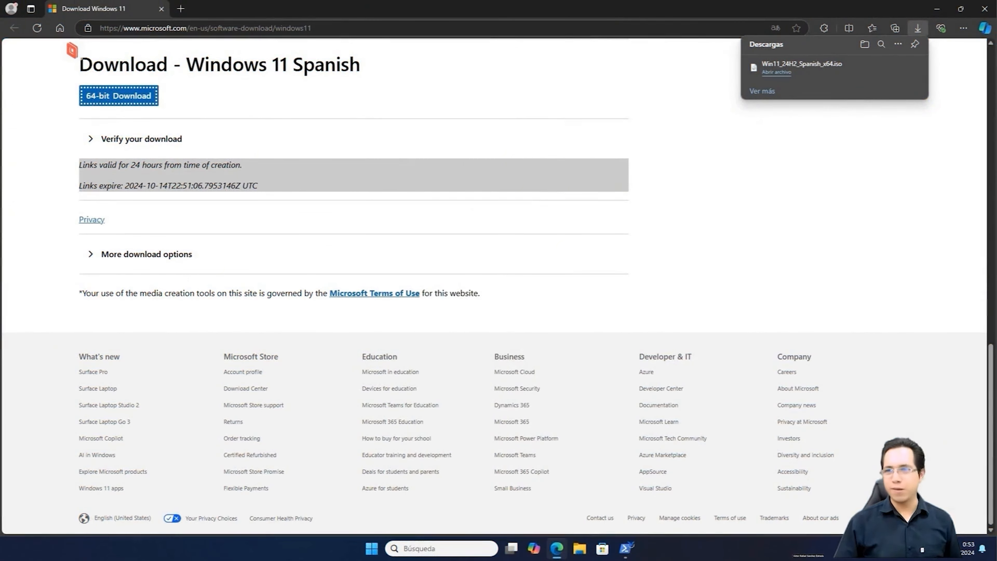
click(985, 9)
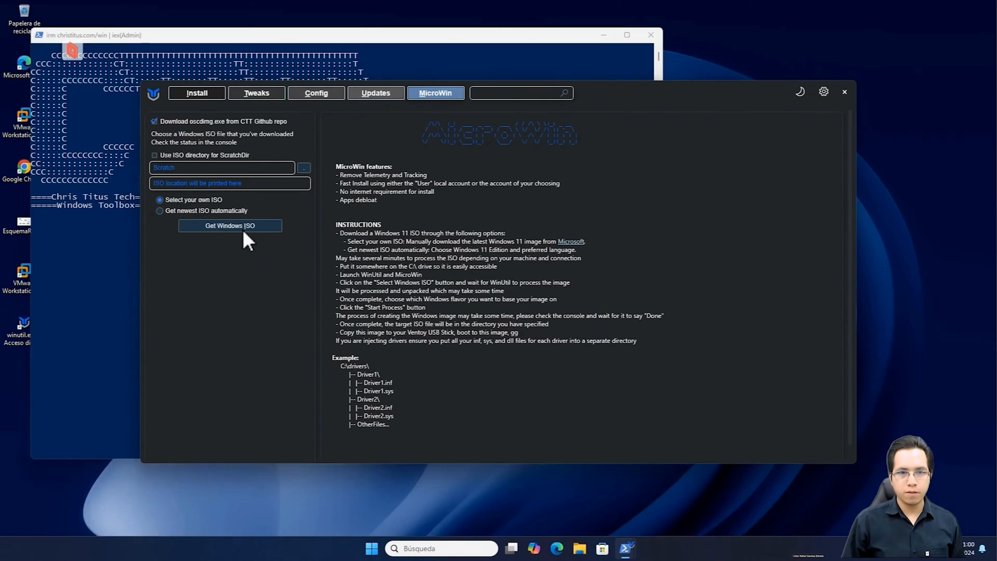
Load Win11_24H2_Spanish_x64.iso from Descargas into MicroWin as your own ISO and bring the console forward to follow the unpacking
click(247, 226)
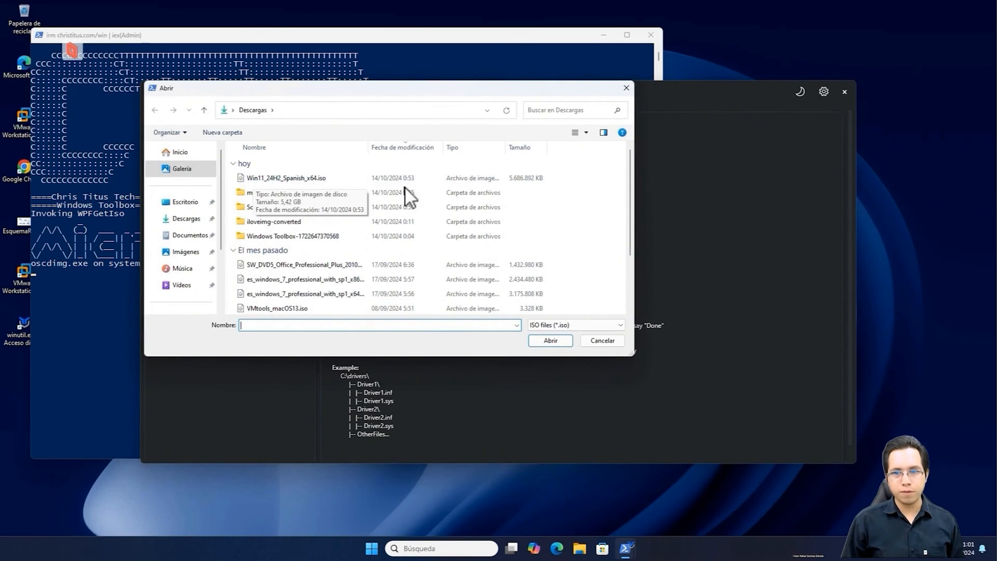
click(386, 178)
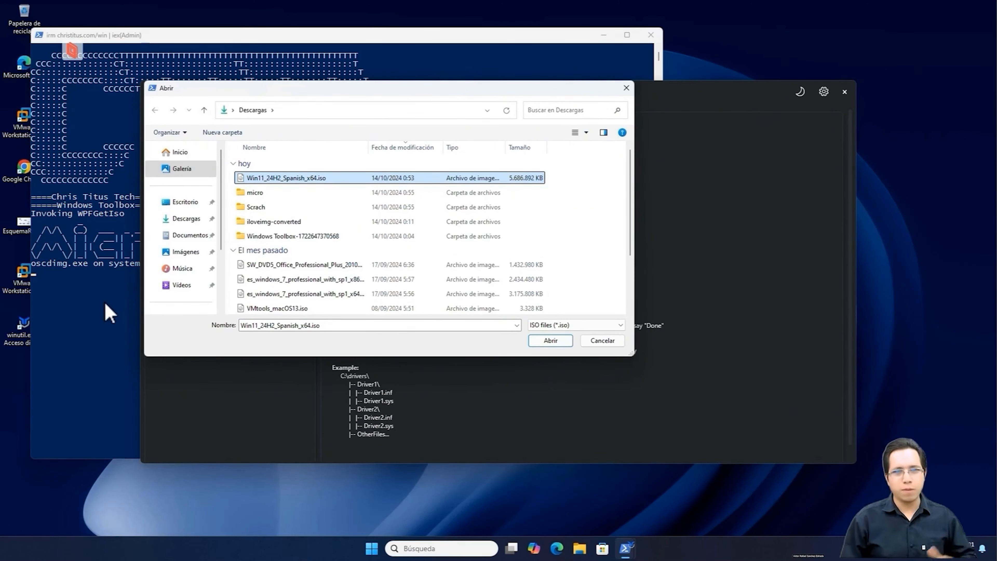
click(554, 344)
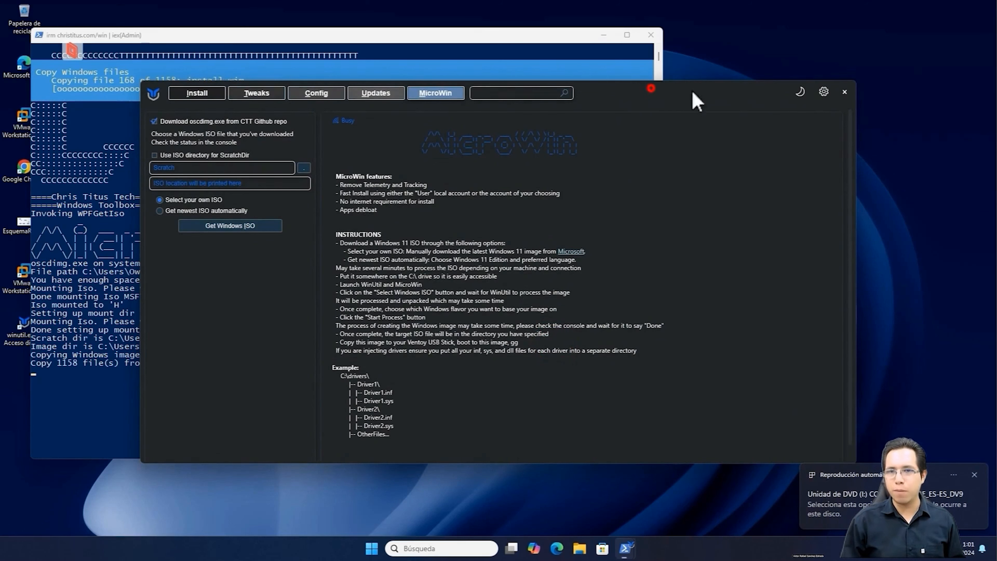
click(510, 35)
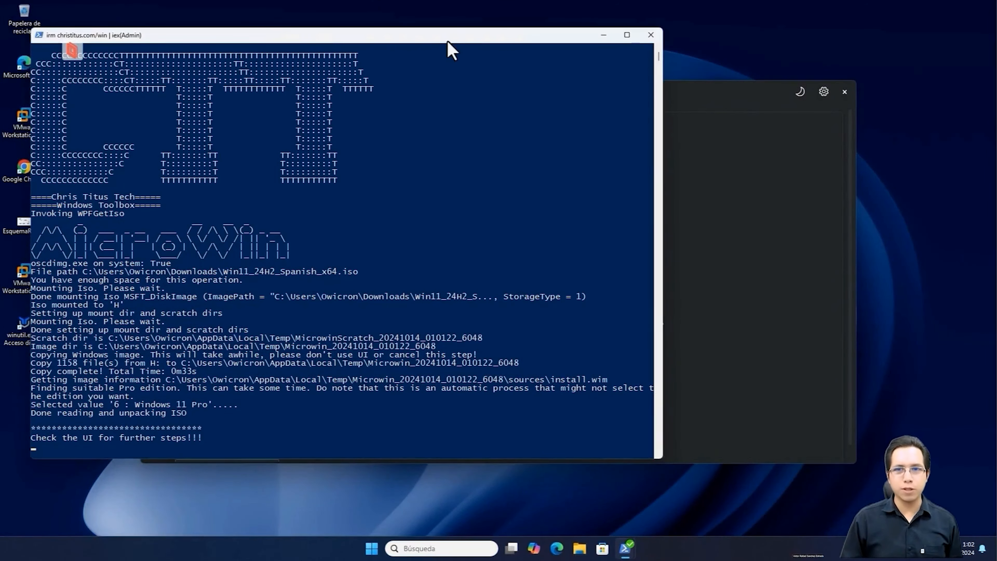
Bring the MicroWin window in front of the console, reposition it and enlarge it to fit all of its settings
click(445, 39)
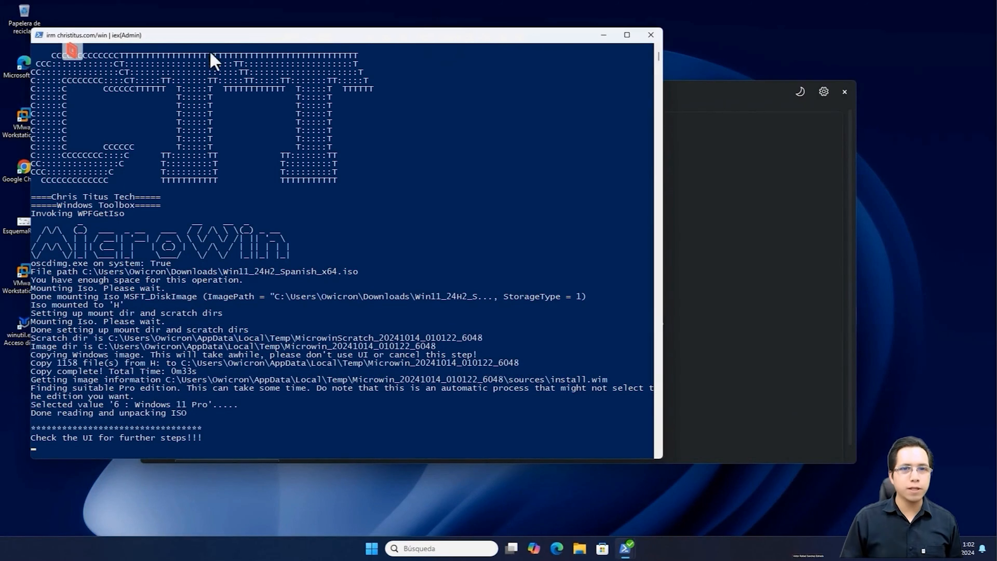
click(739, 93)
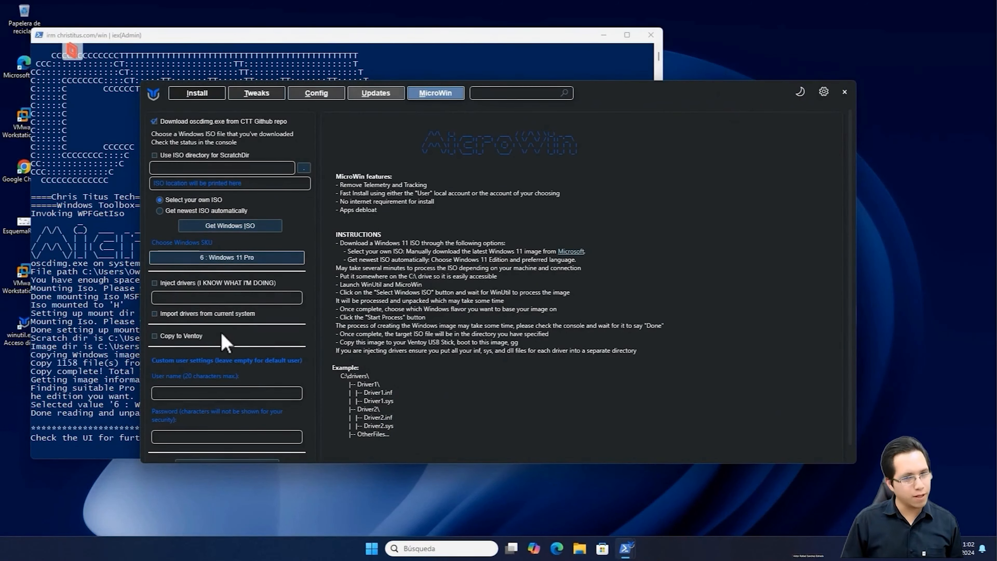
drag(728, 94, 812, 138)
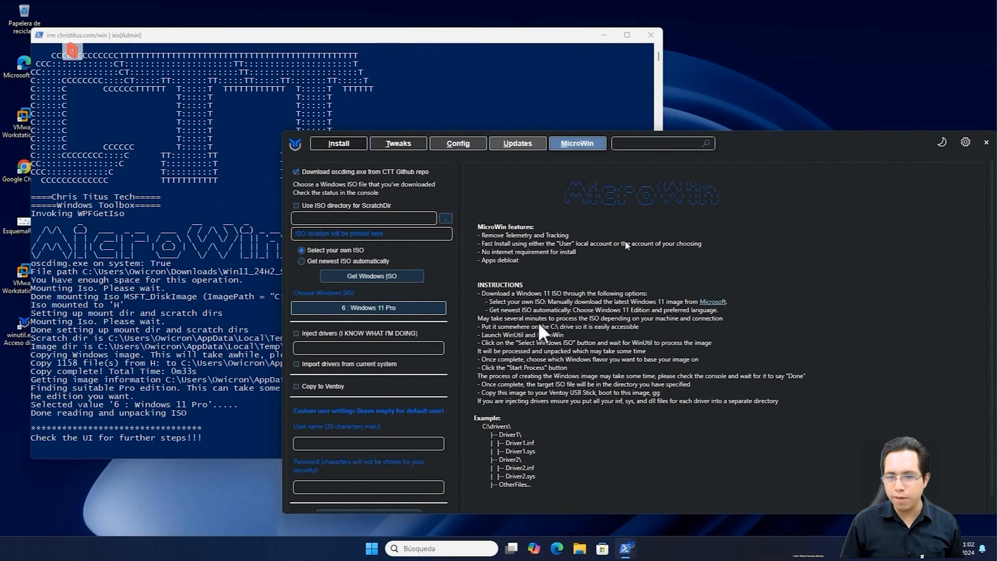
drag(436, 512, 441, 531)
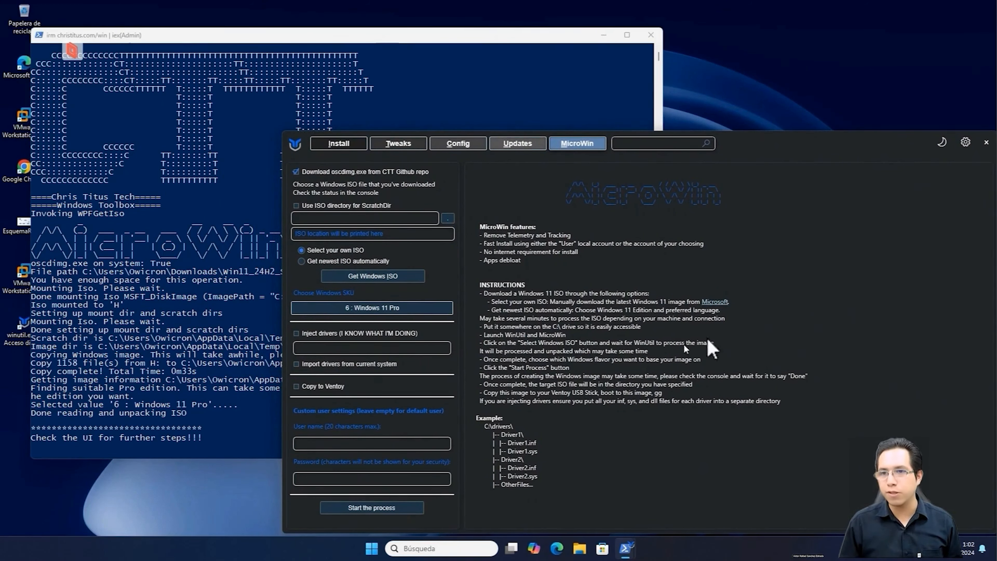
drag(779, 140, 772, 105)
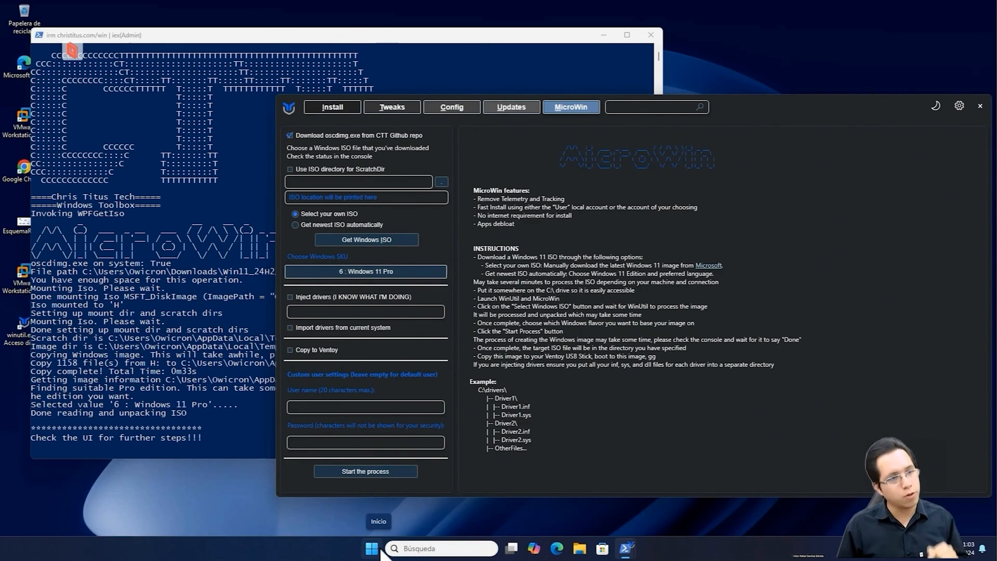
click(352, 272)
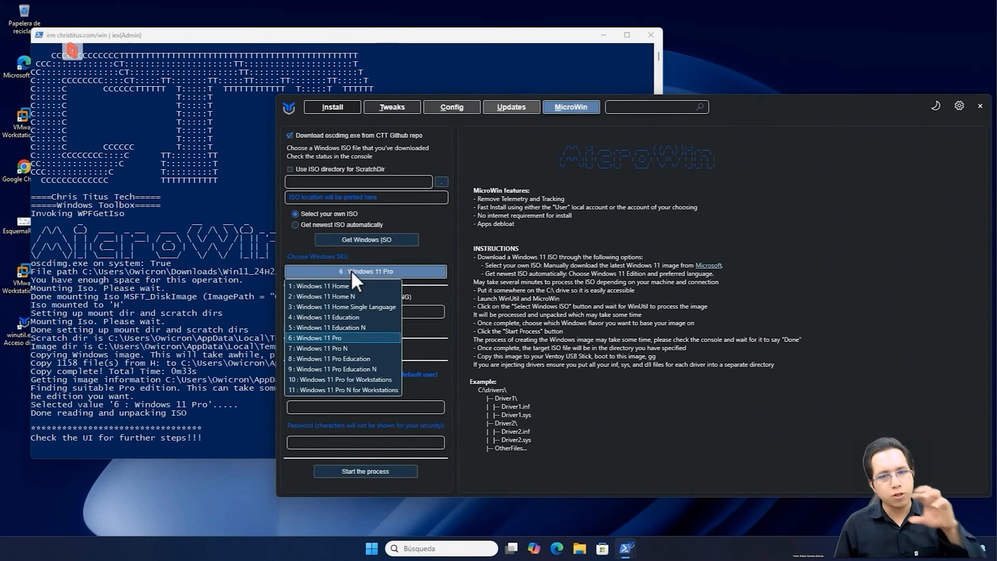
click(351, 274)
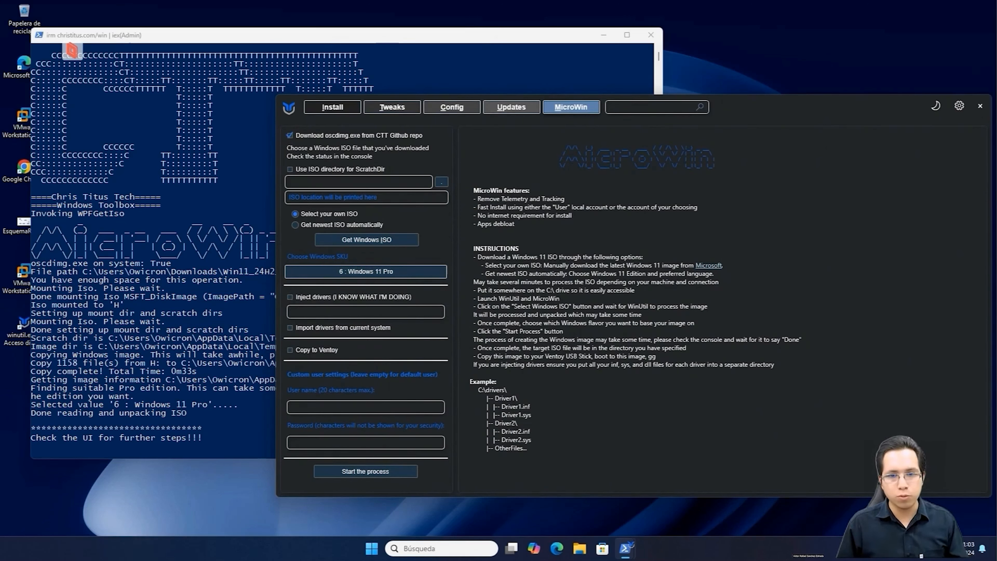
click(289, 297)
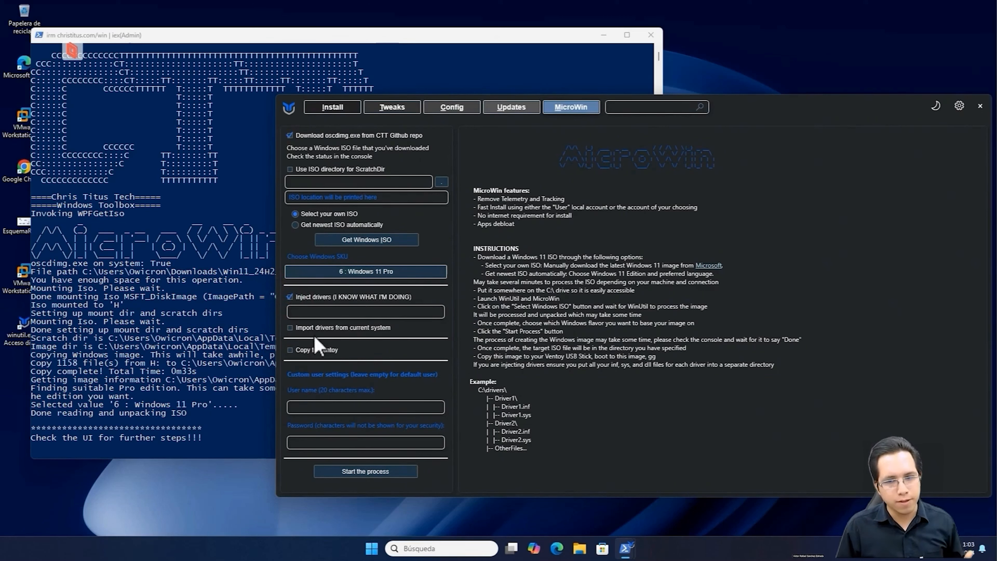
click(290, 297)
click(292, 327)
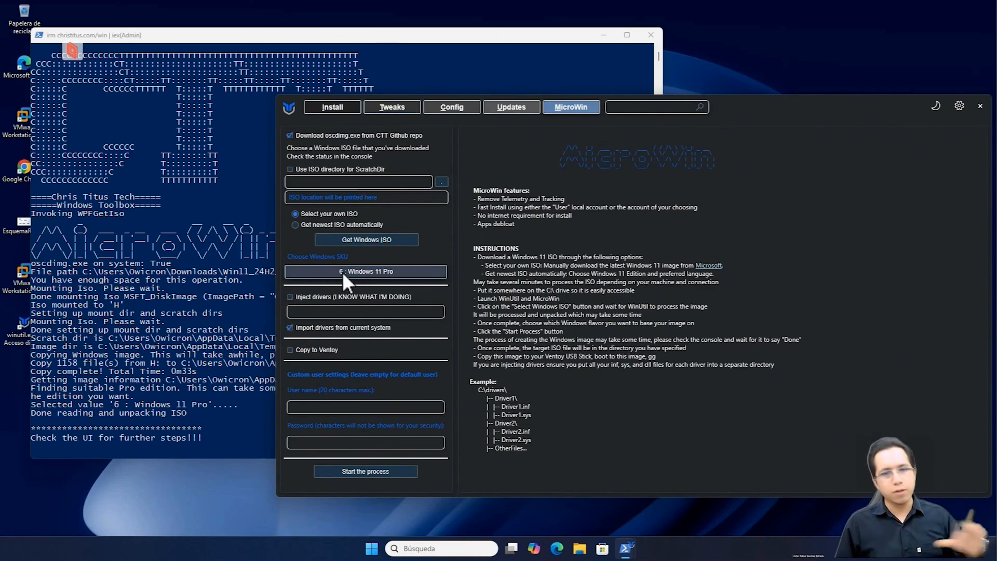
click(291, 328)
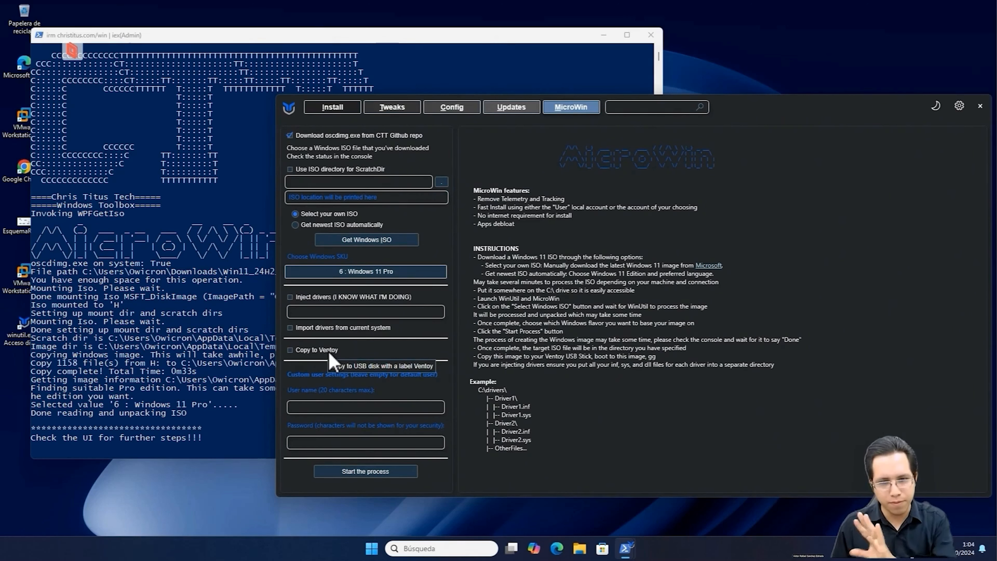
Enter the custom account's user name and start the MicroWin image creation process
click(306, 408)
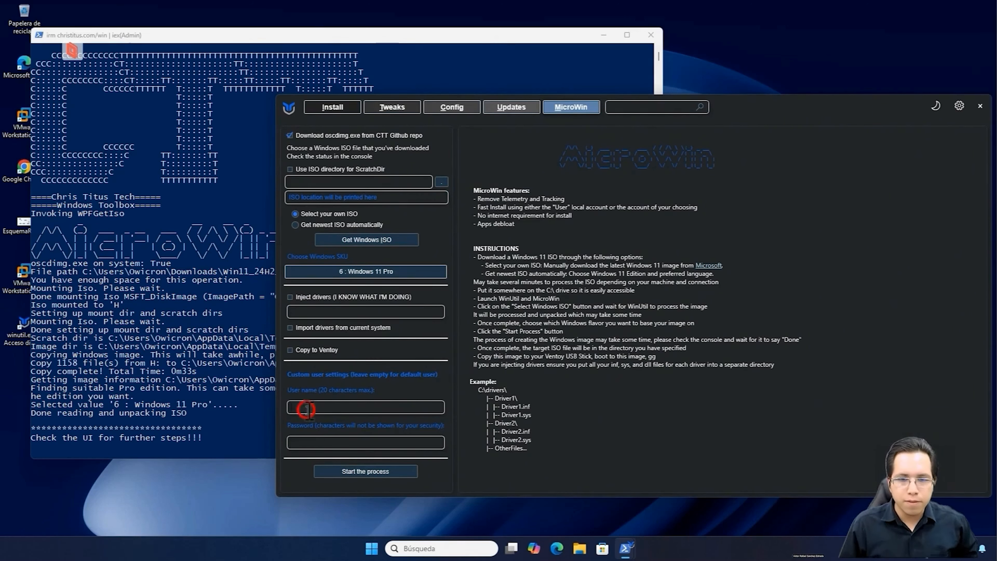
text(Owicron)
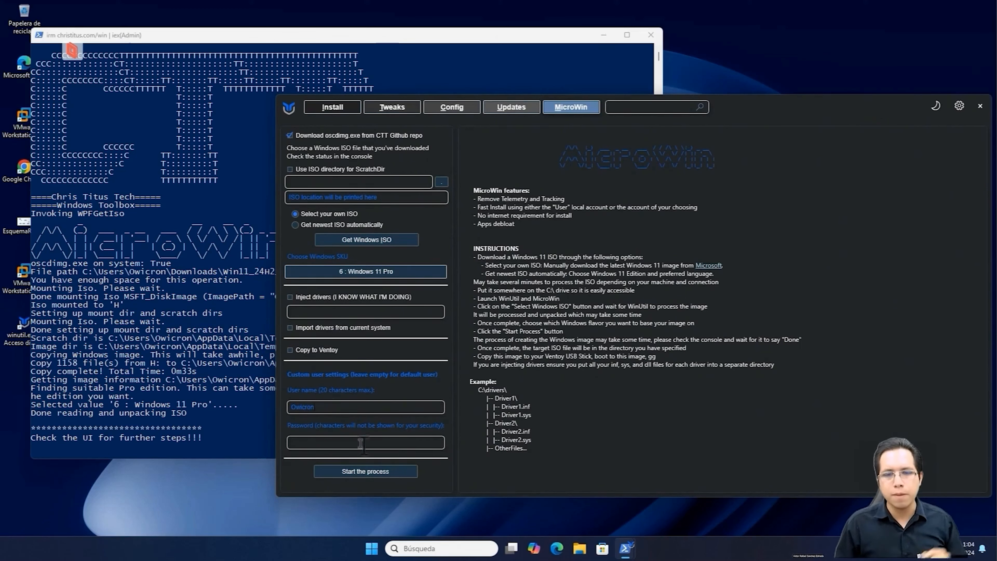
click(381, 471)
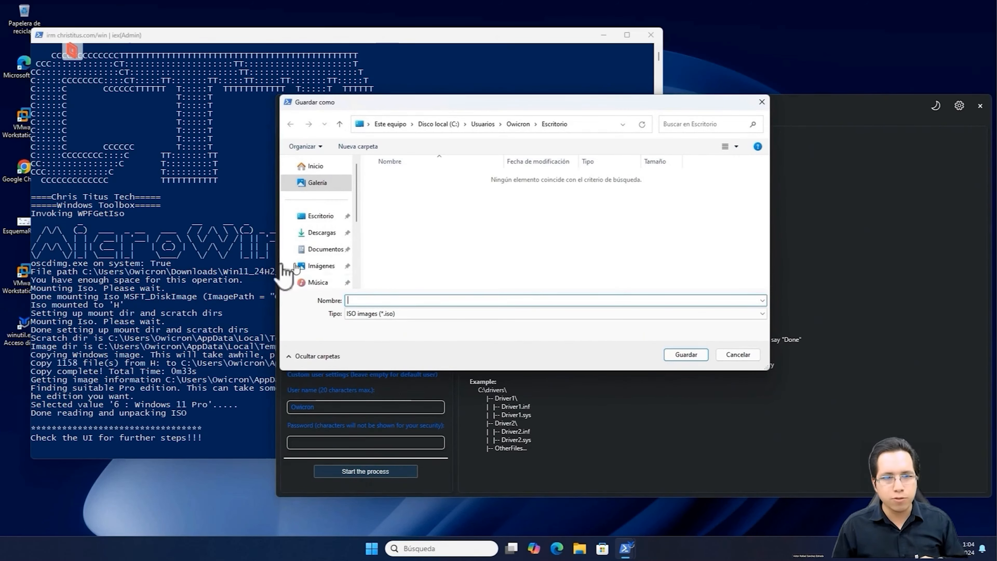
Save the target ISO image to the Escritorio folder under the name MicroOwi_11
click(383, 301)
text(Windows)
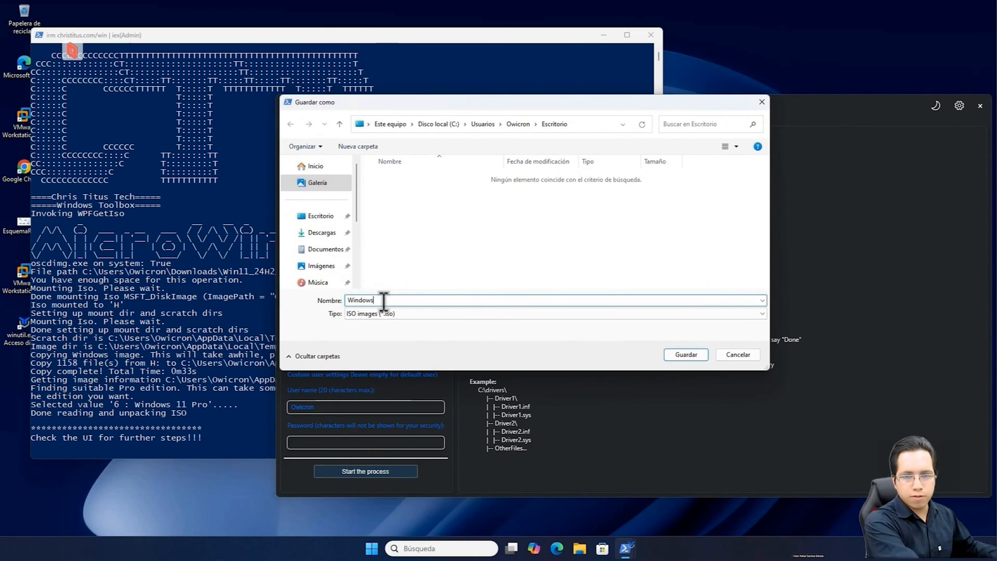
text(_11)
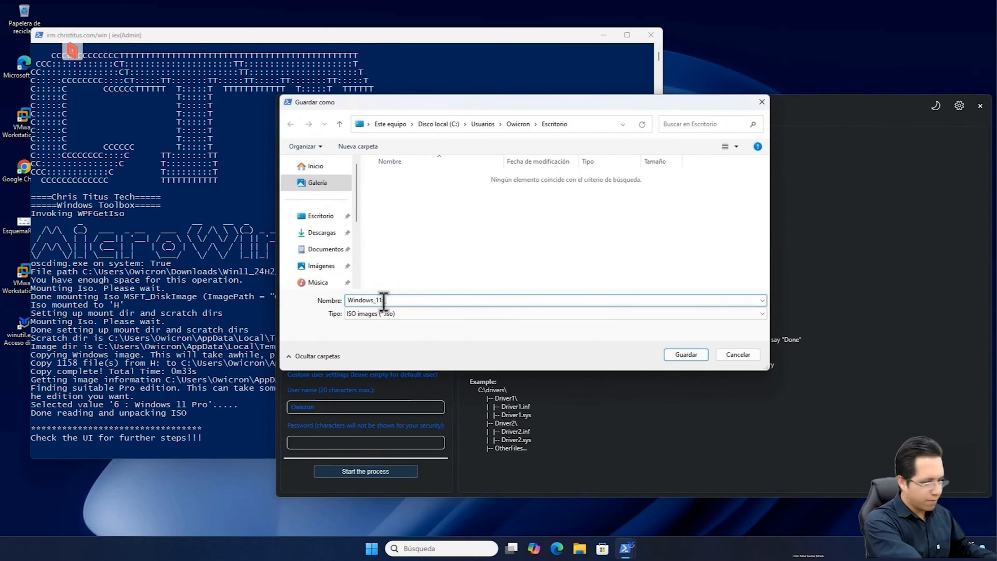
text(_mi)
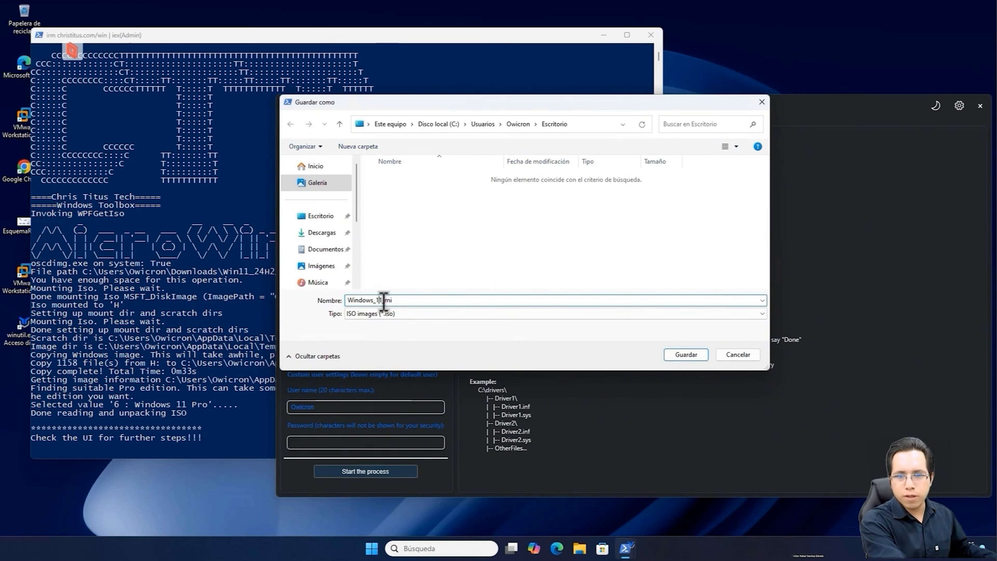
key(Home)
key(ctrl+shift+Right)
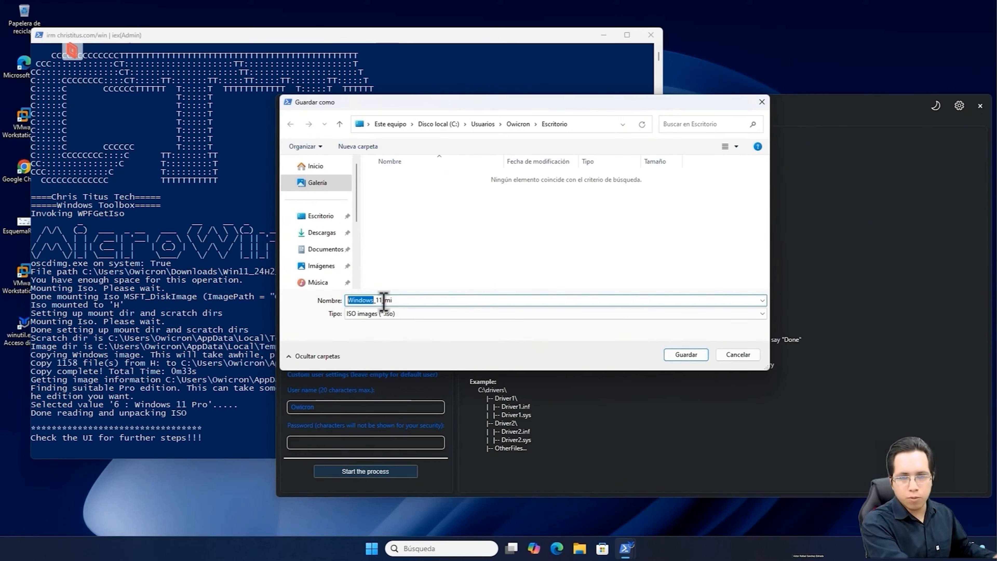
text(Micro)
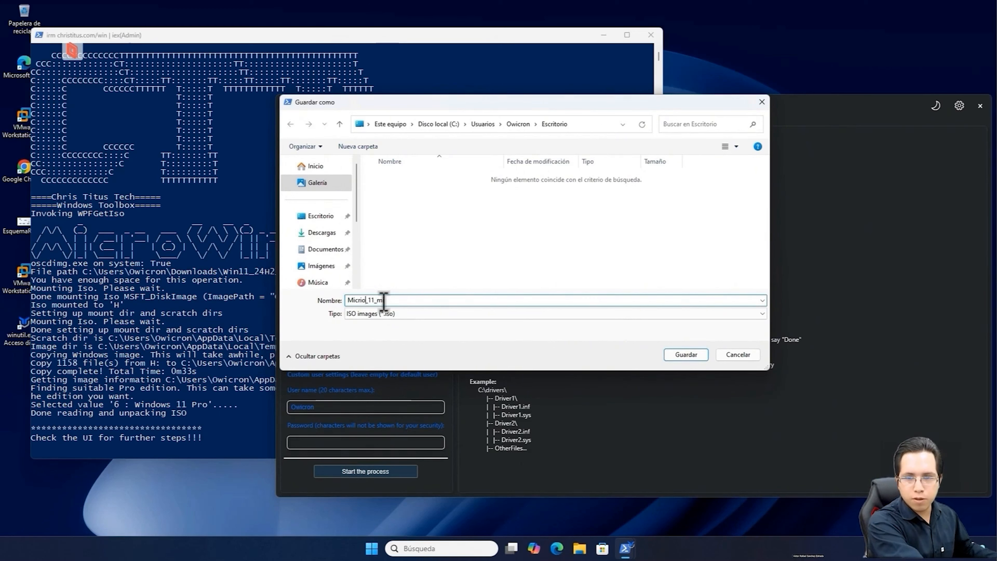
text(Owi)
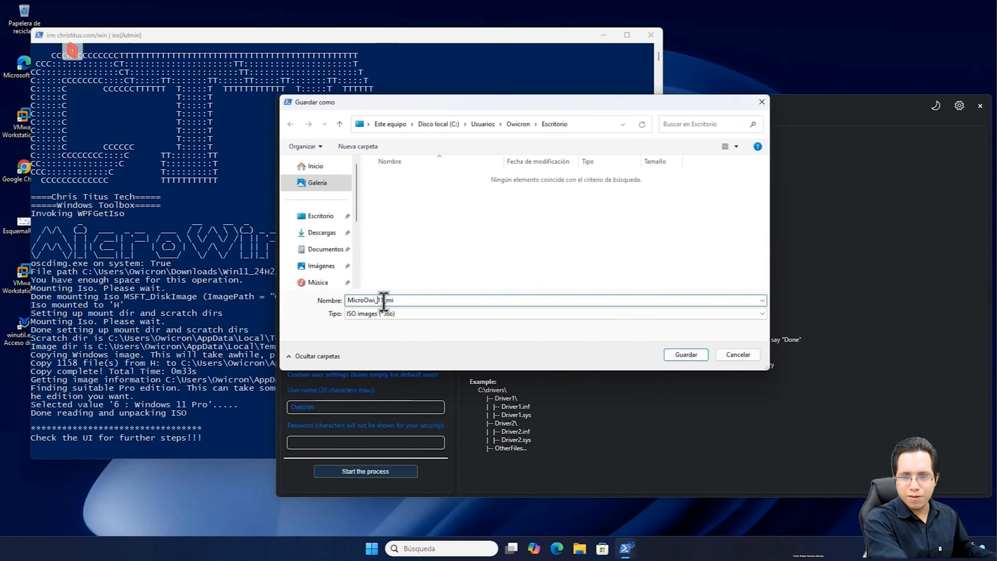
key(Delete)
key(Delete)
key(Delete)
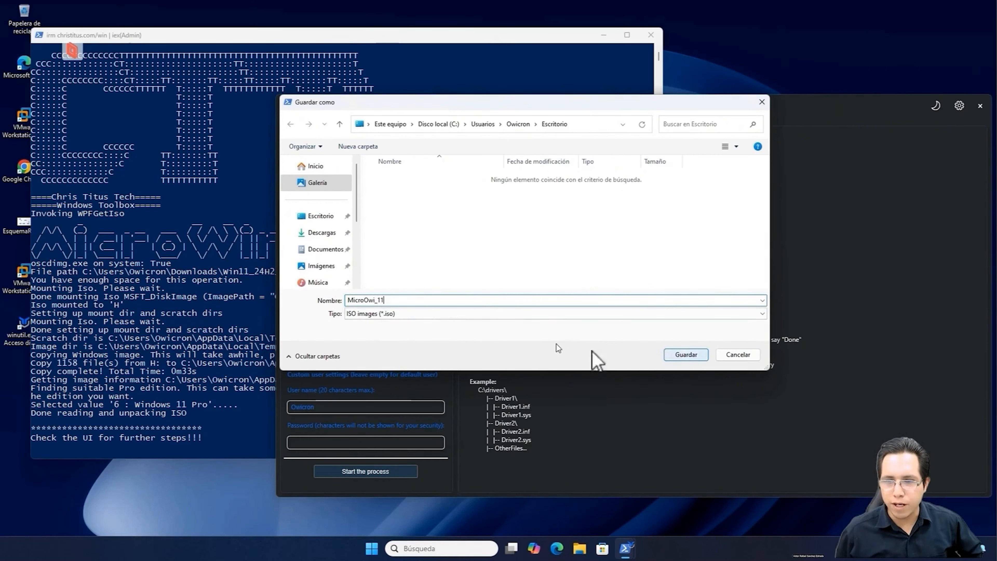
click(691, 353)
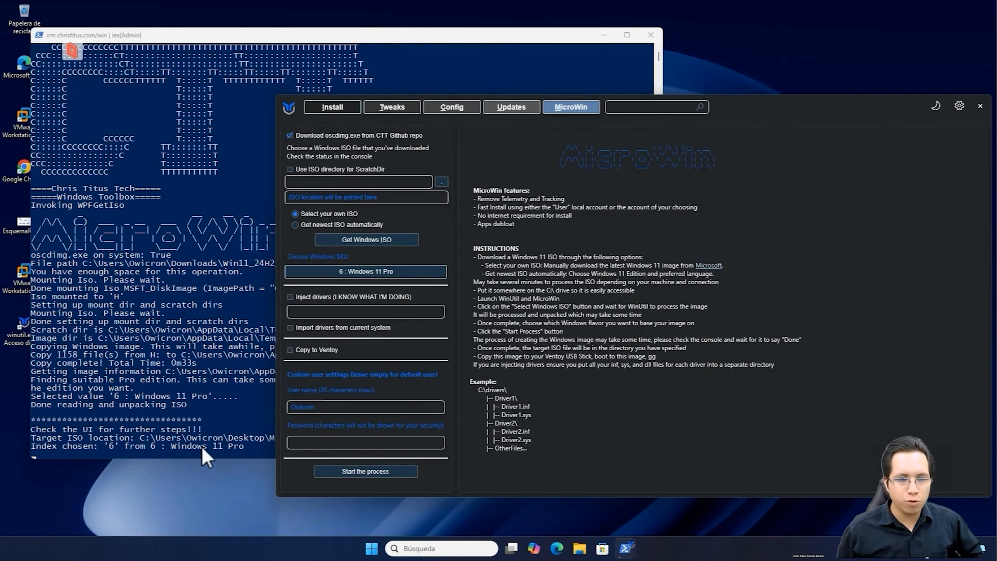
Follow the image creation in the console until it finishes, dismiss the completion message and close WinUtil with its console
click(246, 36)
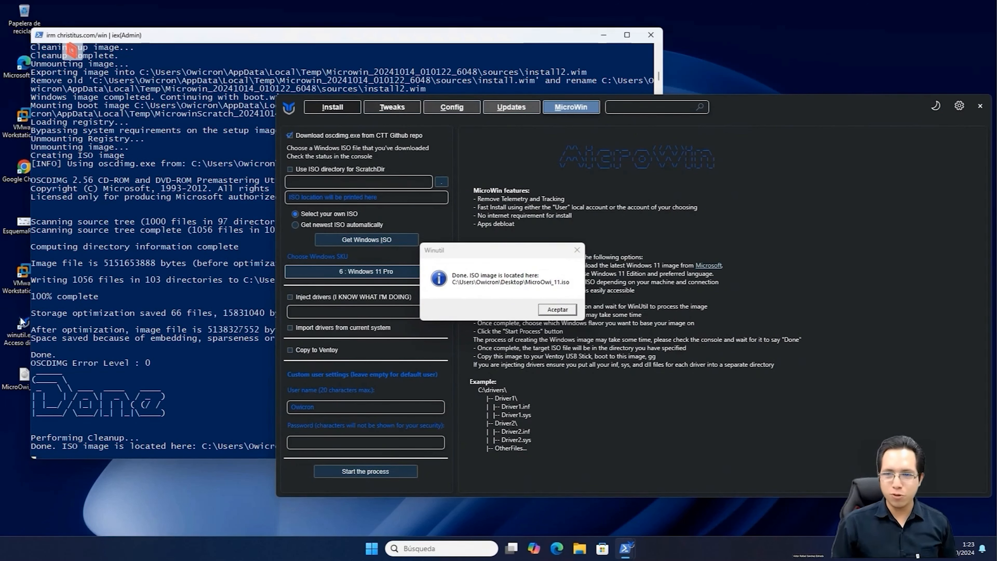
click(553, 308)
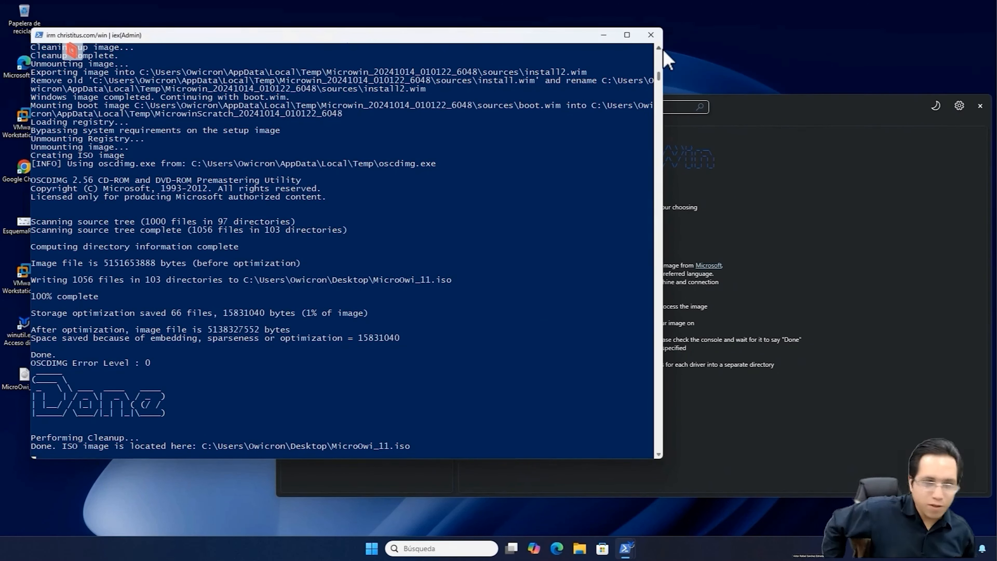
click(651, 35)
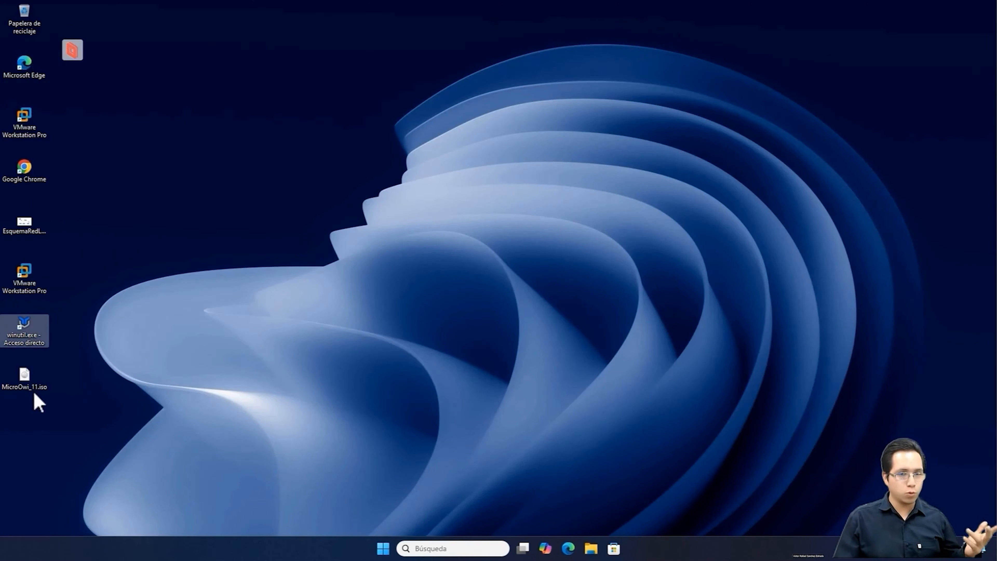
Check the size in the properties of MicroOwi_11.iso on the desktop and close them
click(28, 380)
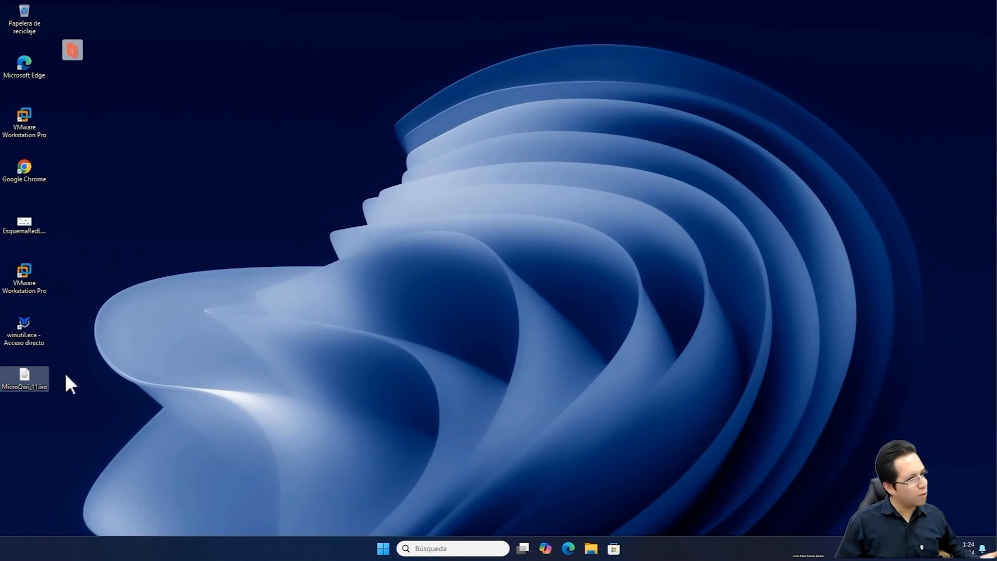
right_click(33, 383)
click(91, 305)
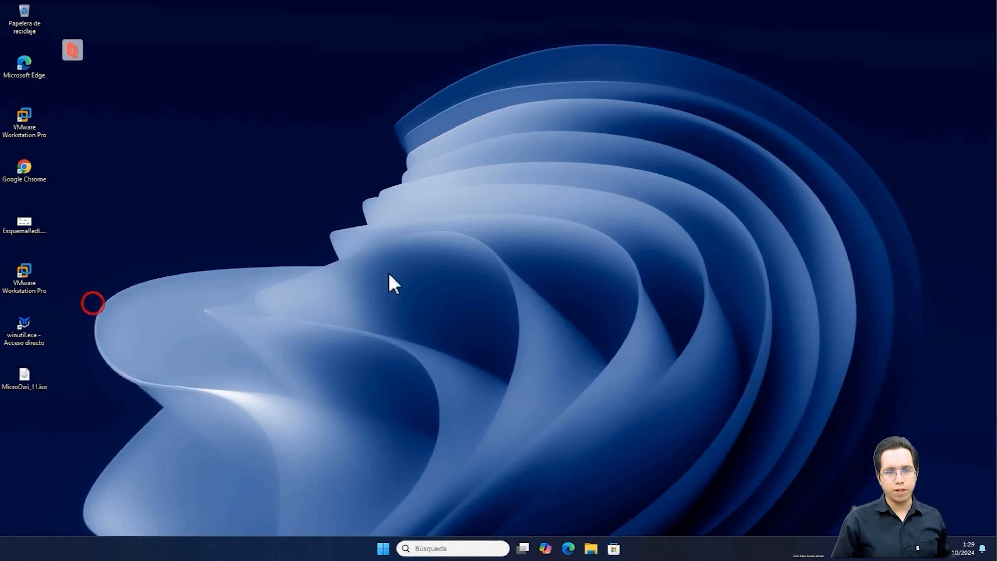
drag(129, 275, 508, 133)
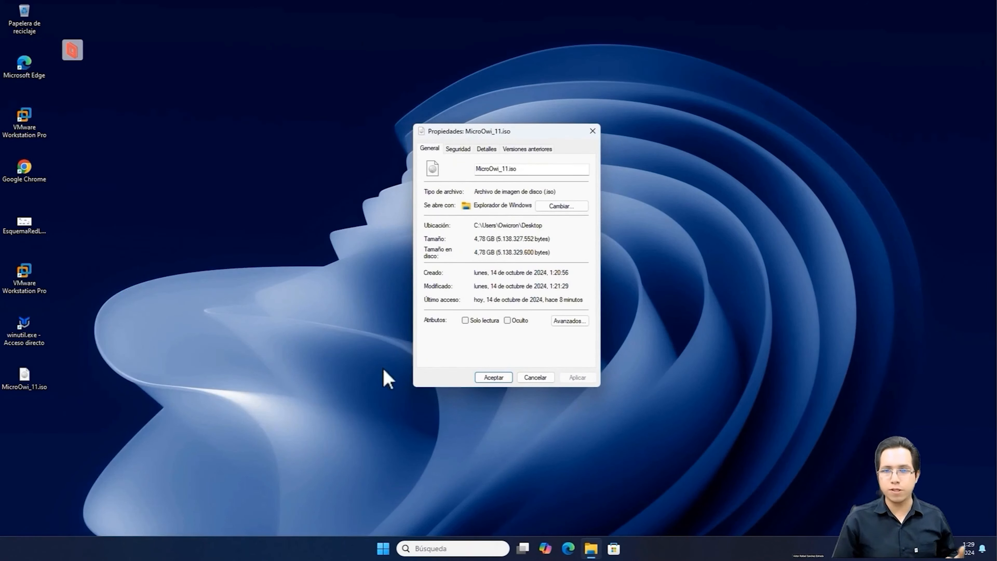
click(490, 376)
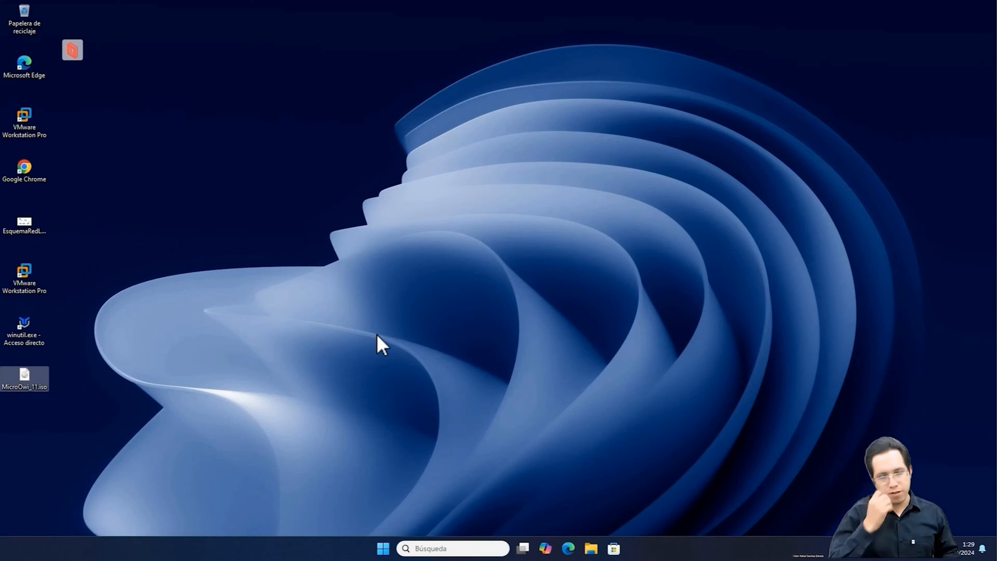
click(227, 278)
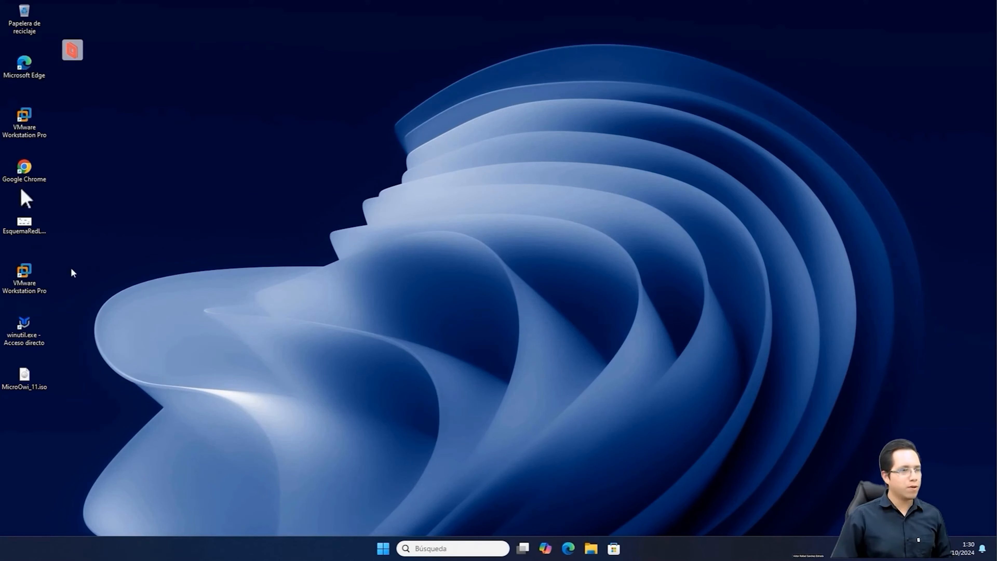
Paste MicroOwi_11.iso onto the Ventoy (D:) drive in File Explorer and close the window
key(super+e)
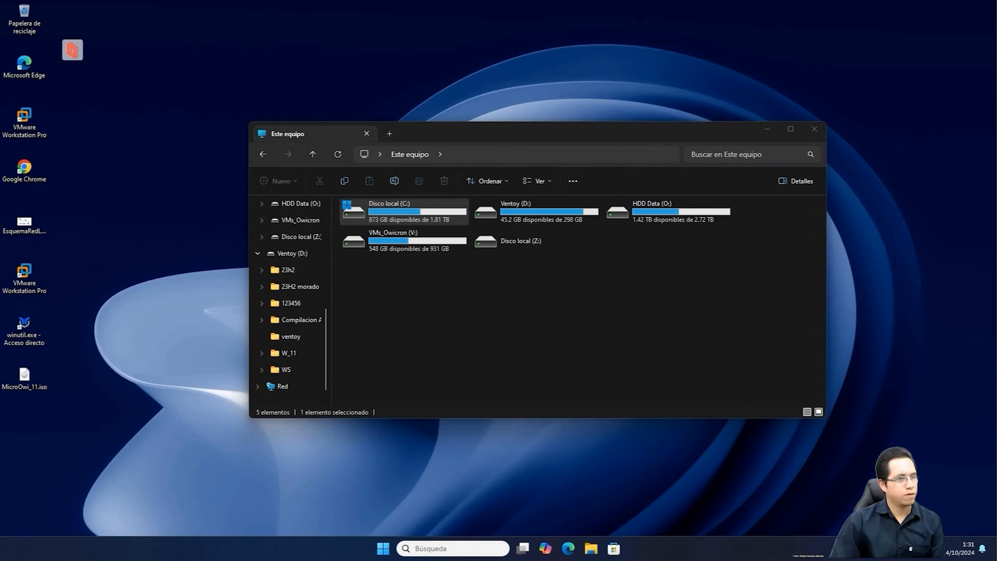
right_click(541, 219)
click(571, 228)
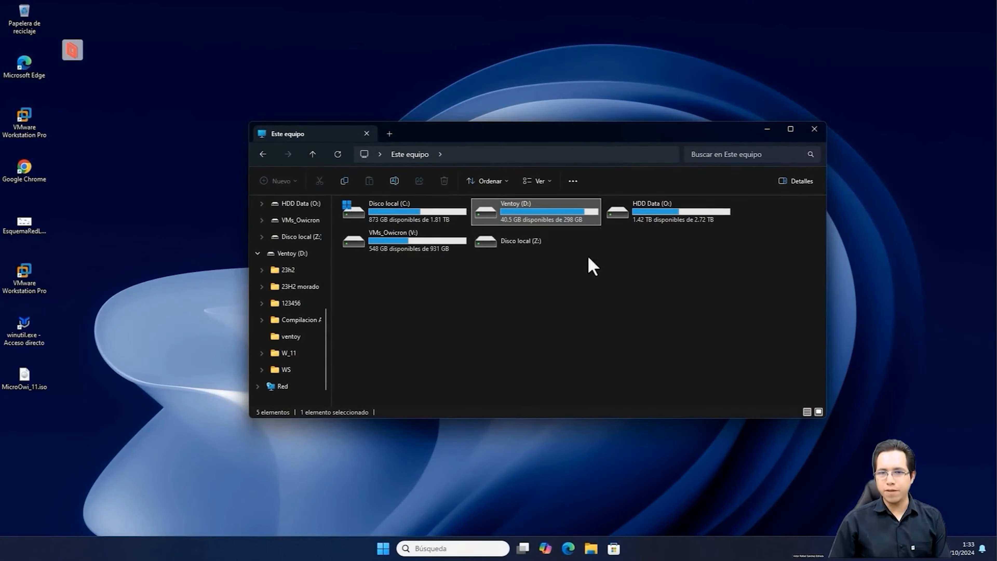
click(814, 130)
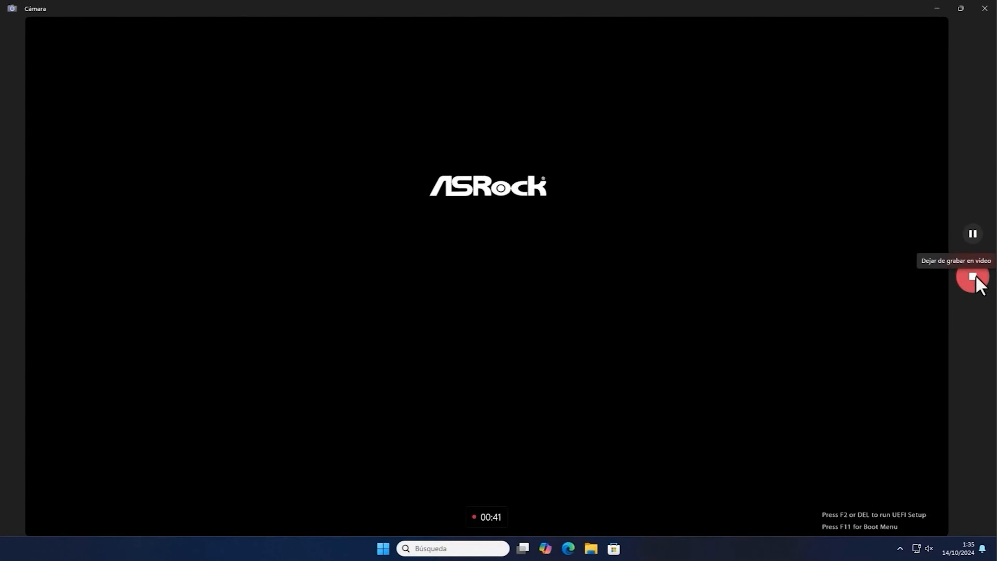
Stop the running video recording in the Camera app
click(975, 279)
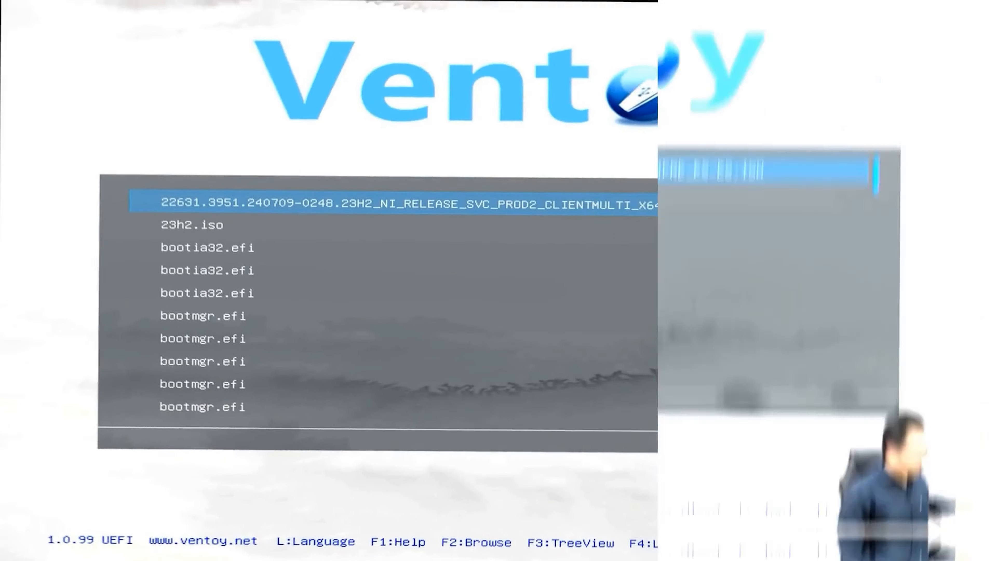
Select MicroOwi_11.iso in the Ventoy boot list and boot it in normal mode
key(Down)
key(Down)
key(Down)
key(Down)
key(Down)
key(Down)
key(Down)
key(Down)
key(Down)
key(Down)
key(Down)
key(Down)
key(Down)
key(Down)
key(Down)
key(Down)
key(Down)
key(Down)
key(Down)
key(Down)
key(Down)
key(Down)
key(Down)
key(Down)
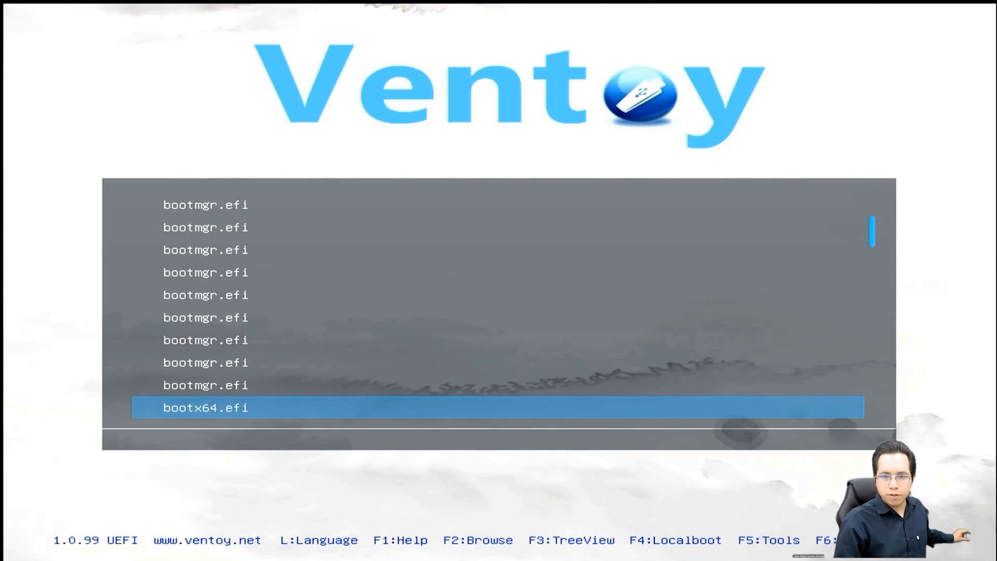
key(Down)
key(Down)
key(Down)
key(Down)
key(Down)
key(Down)
key(Down)
key(Down)
key(Down)
key(Down)
key(Down)
key(Down)
key(Down)
key(Down)
key(Down)
key(Down)
key(Down)
key(Down)
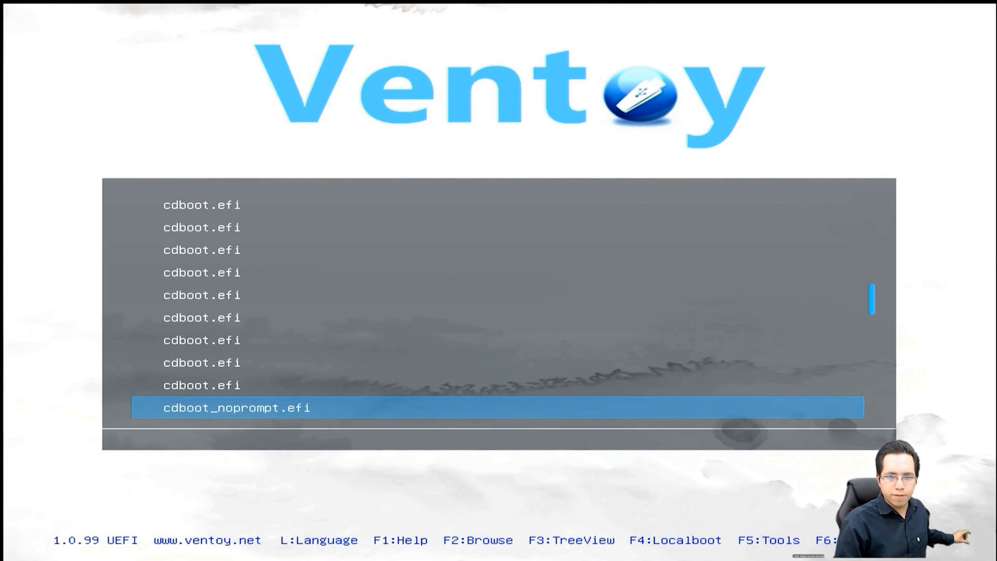
key(Down)
key(Down)
key(Down)
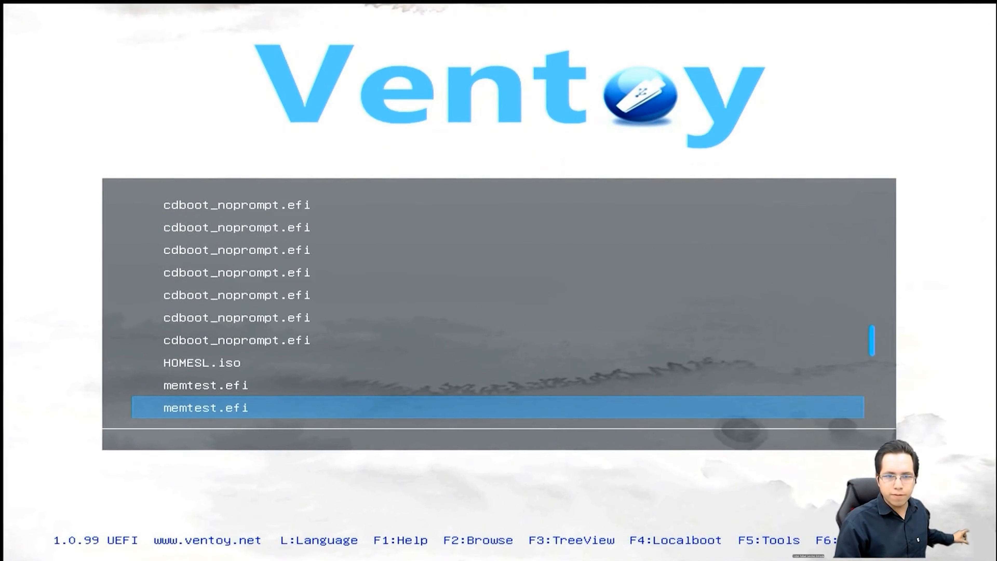
key(Down)
key(Down)
key(Down)
key(Down)
key(Down)
key(Down)
key(Down)
key(Down)
key(Down)
key(Down)
key(Down)
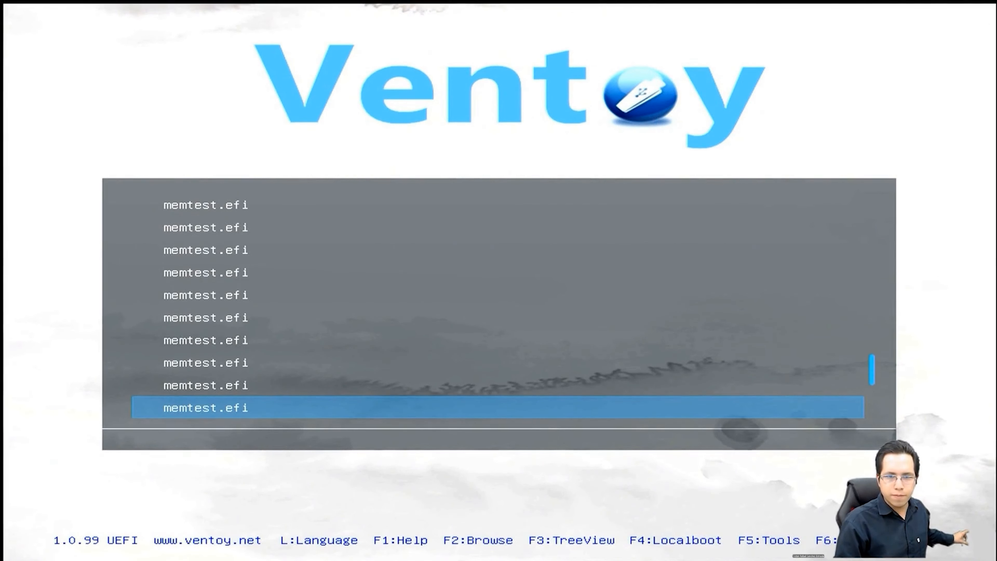
key(Up)
key(Up)
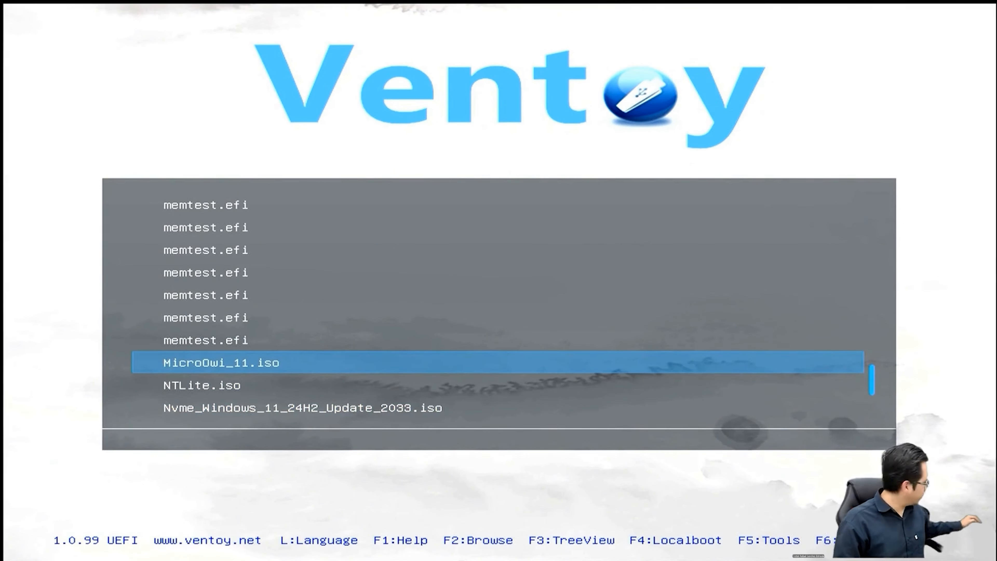
key(Return)
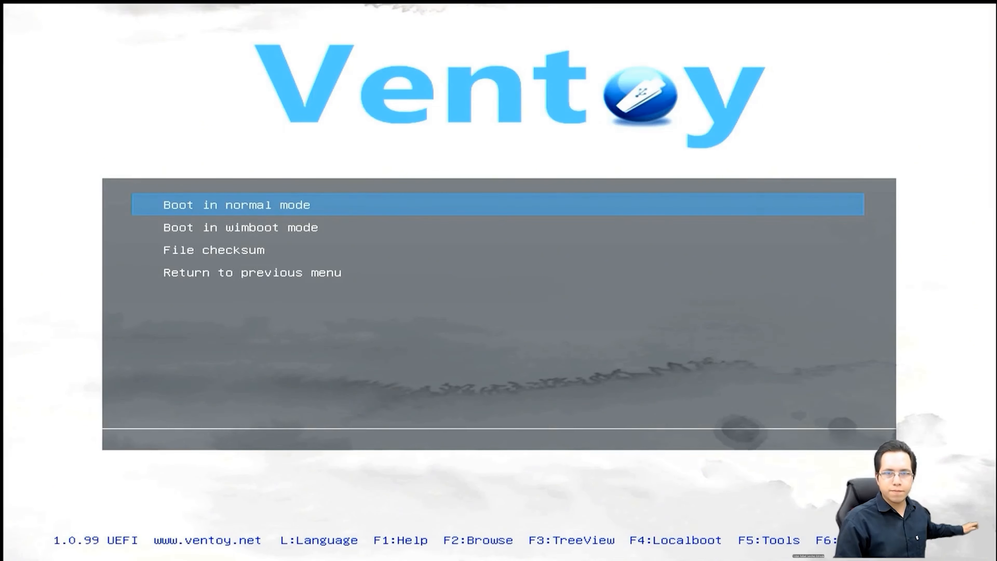
key(Return)
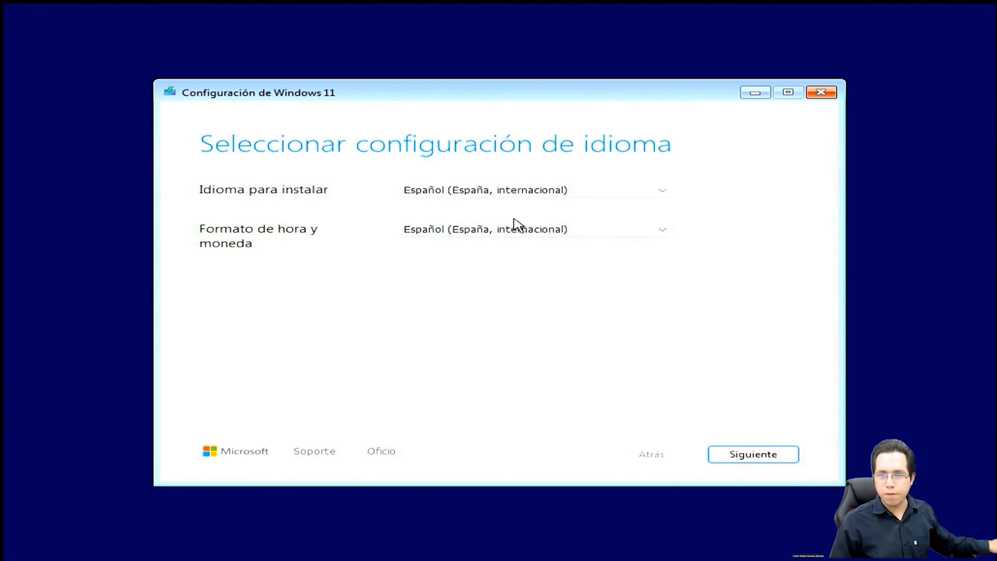
Set the time and currency format to Español (México) and accept the Latinoamérica keyboard layout
click(510, 226)
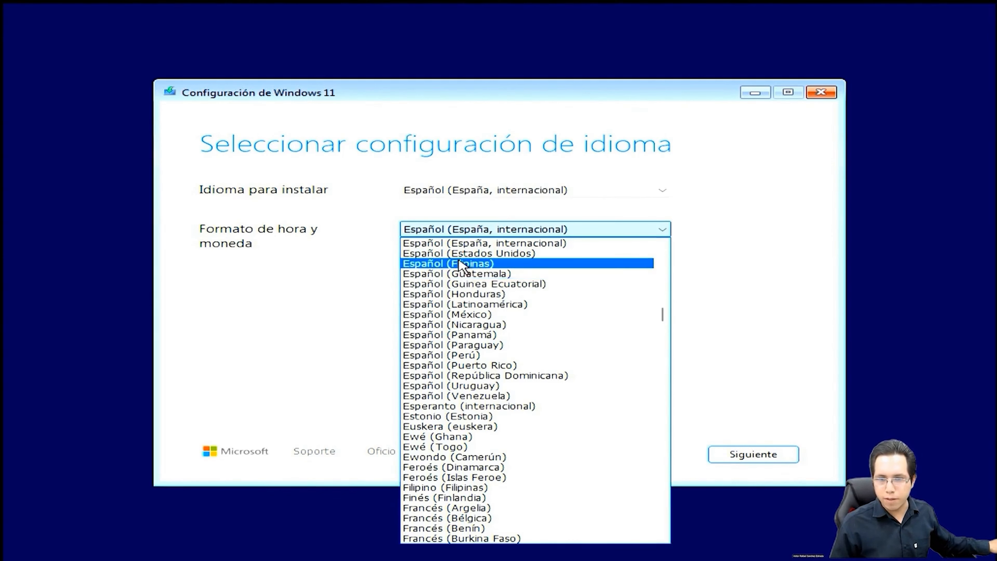
click(457, 314)
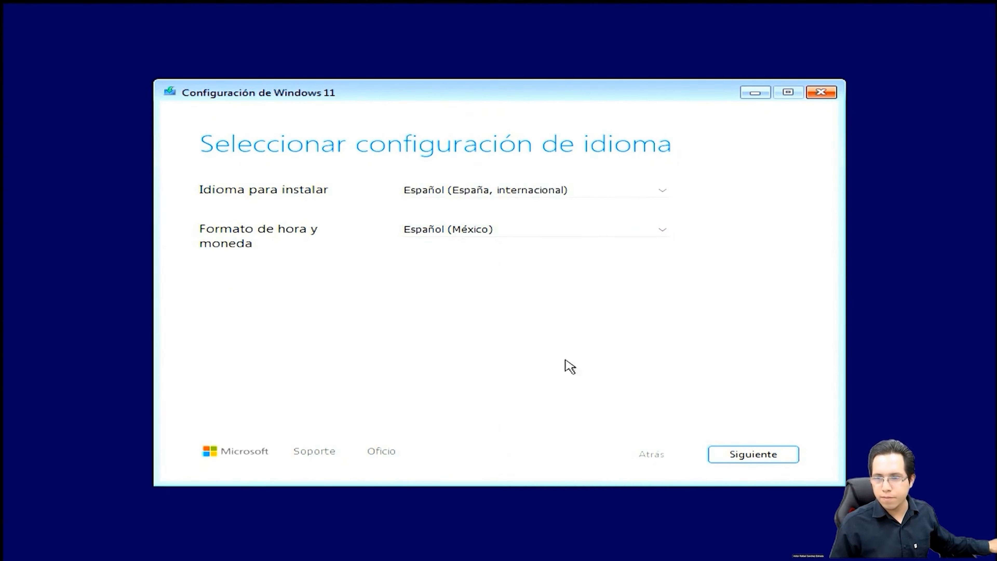
click(728, 455)
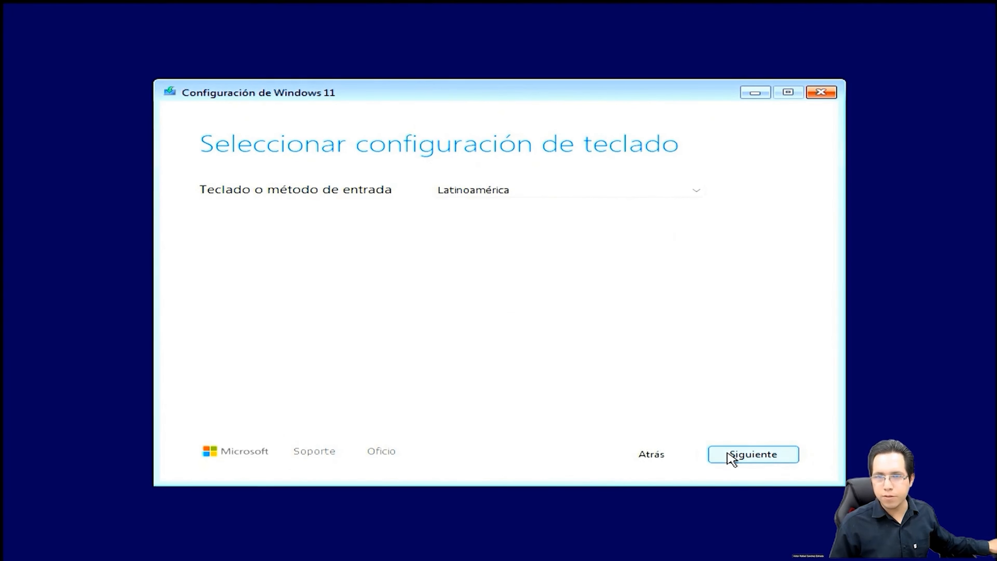
click(728, 456)
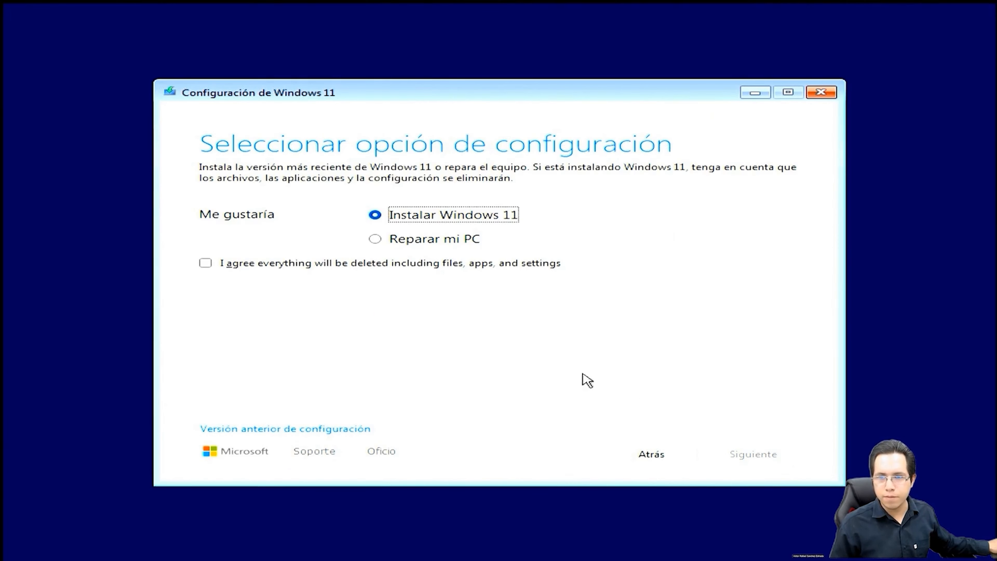
Choose to install Windows 11 with all files deleted, continue without a product key and accept the licence terms
click(463, 264)
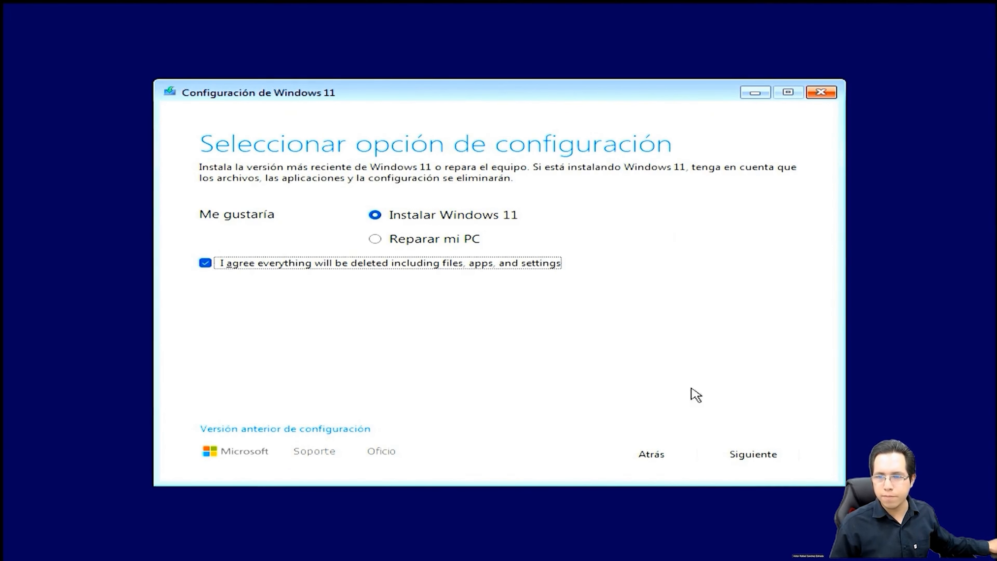
click(738, 454)
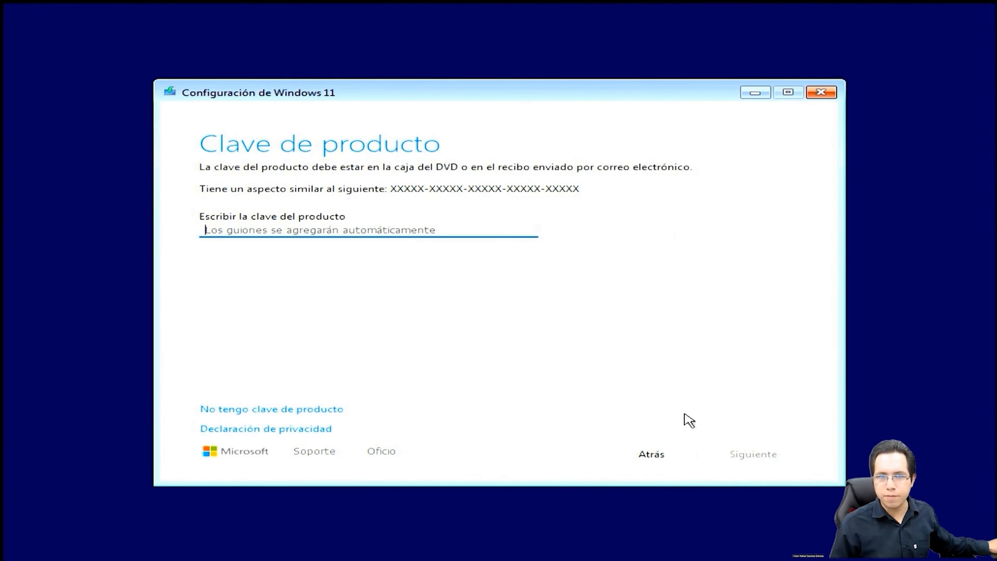
click(302, 410)
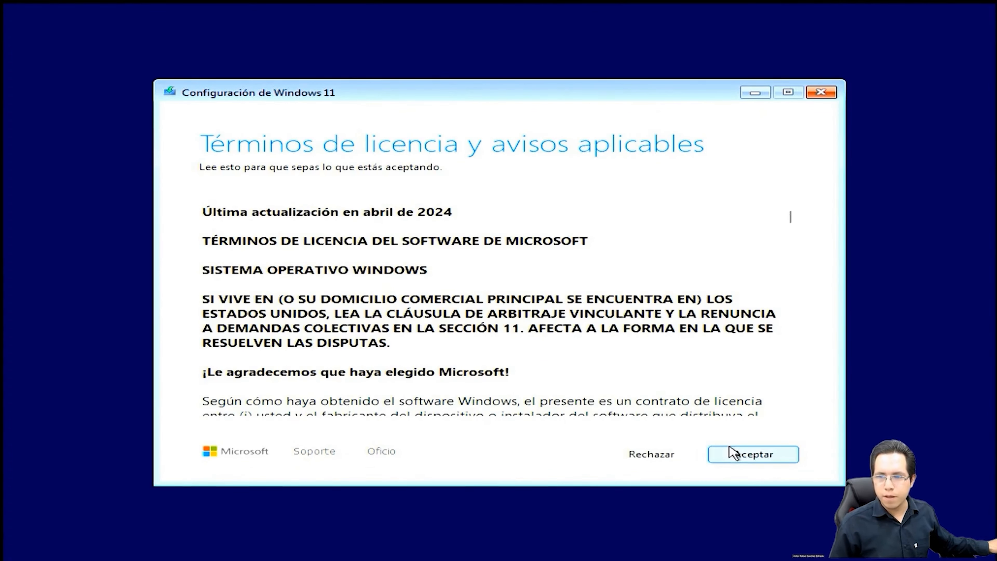
click(734, 455)
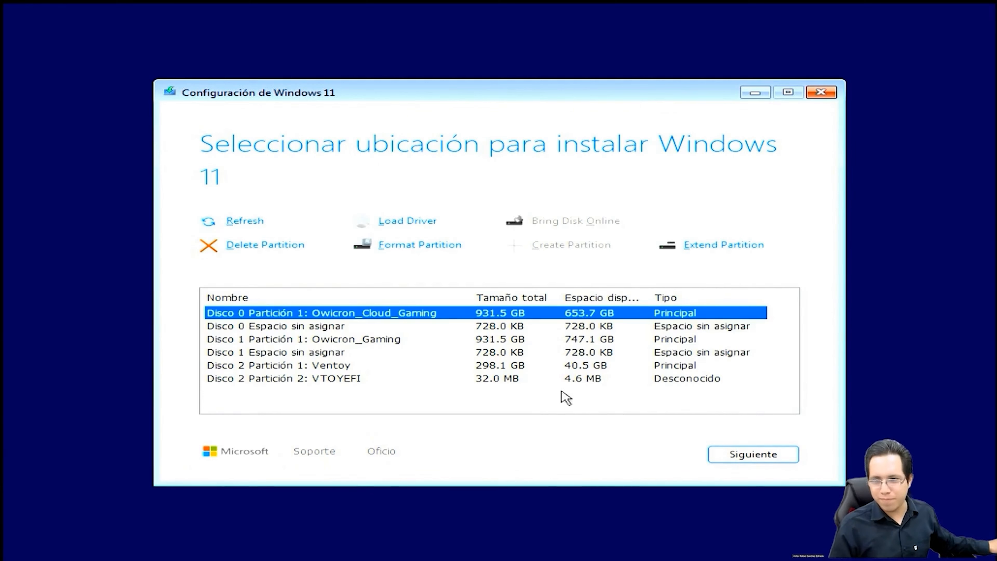
Delete partition 1 (Owicron_Gaming) of Disk 1 in the installation location list
click(307, 327)
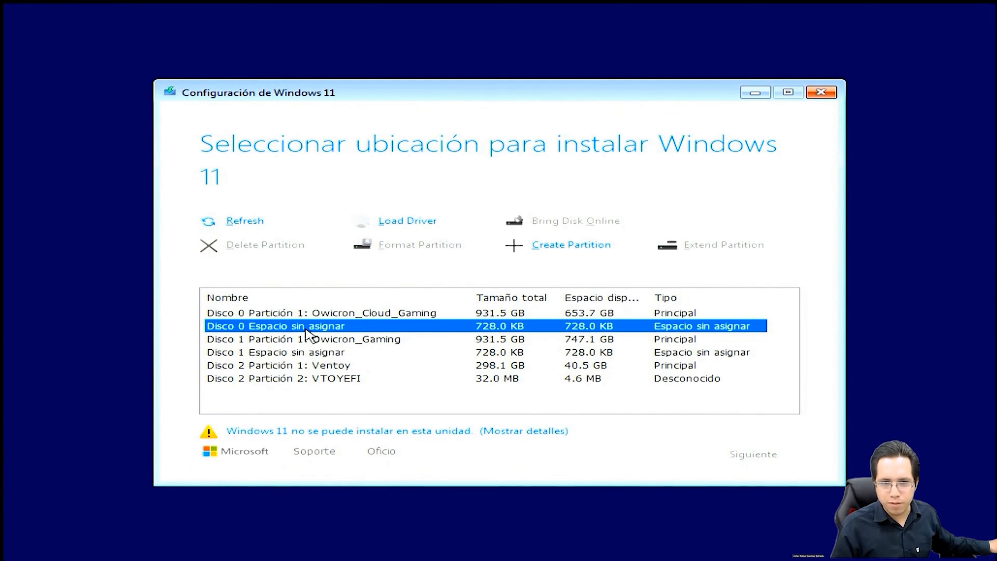
click(279, 340)
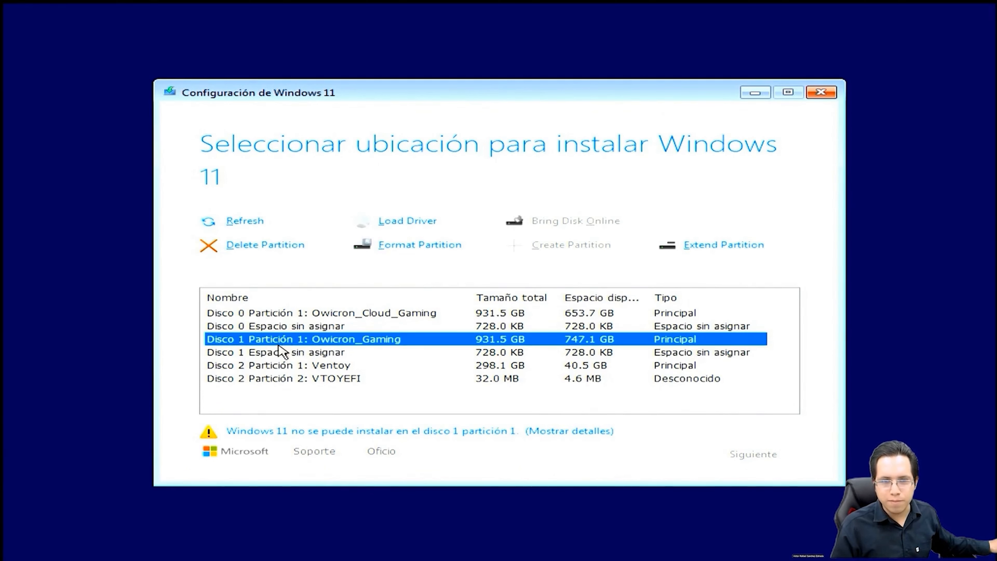
click(287, 252)
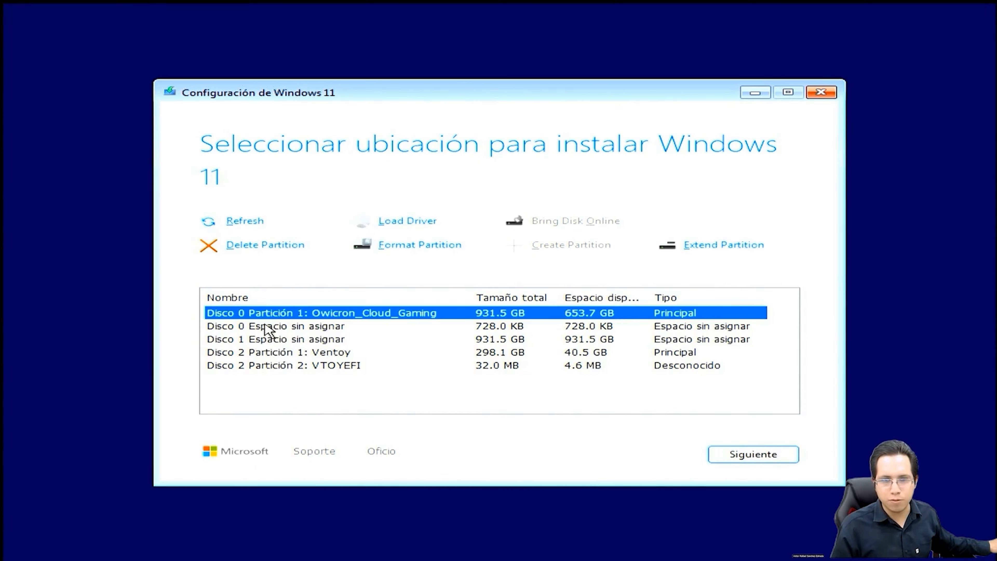
Choose the unallocated space on Disk 1 as the location for Windows 11 and proceed with the installation
click(256, 340)
click(266, 353)
click(271, 340)
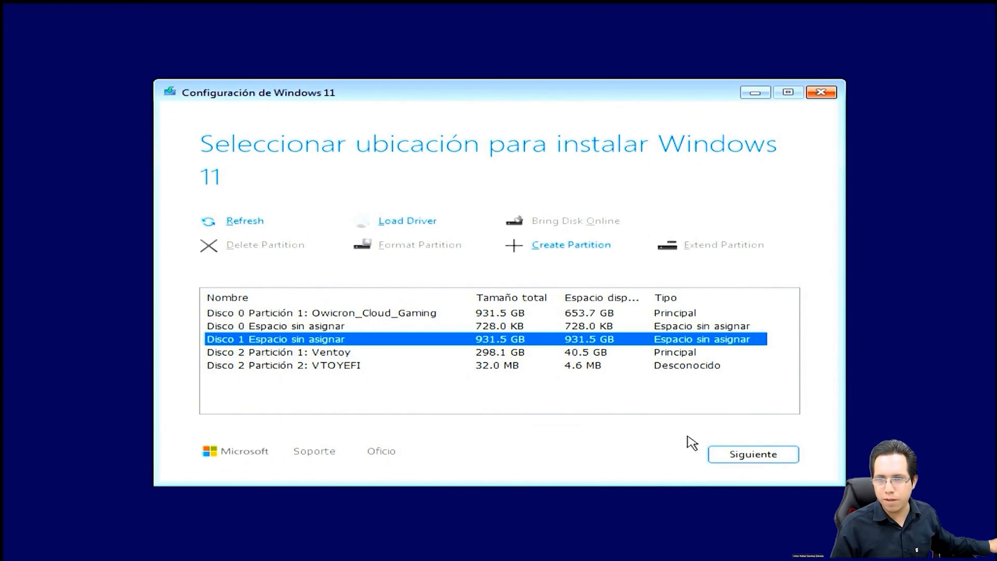
click(735, 463)
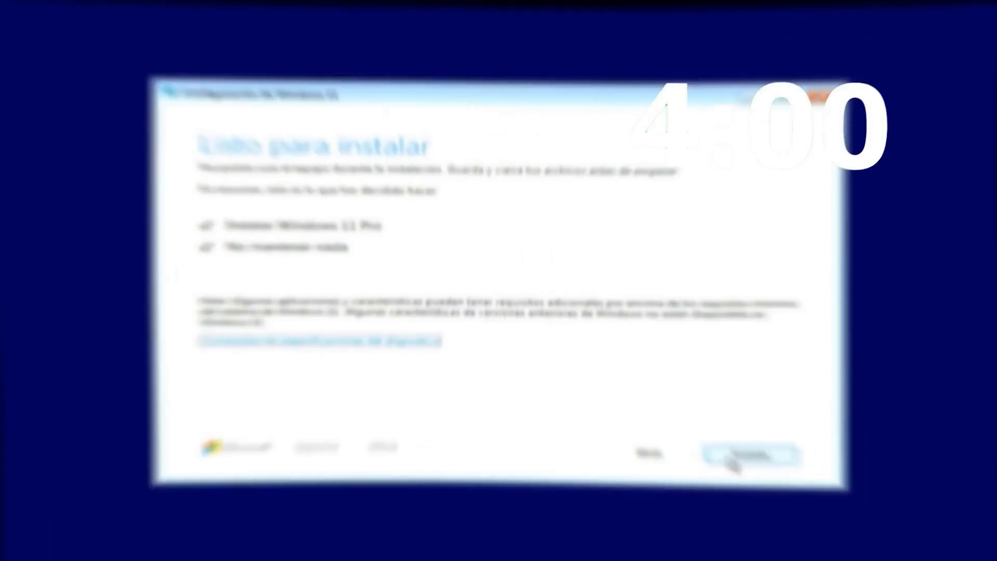
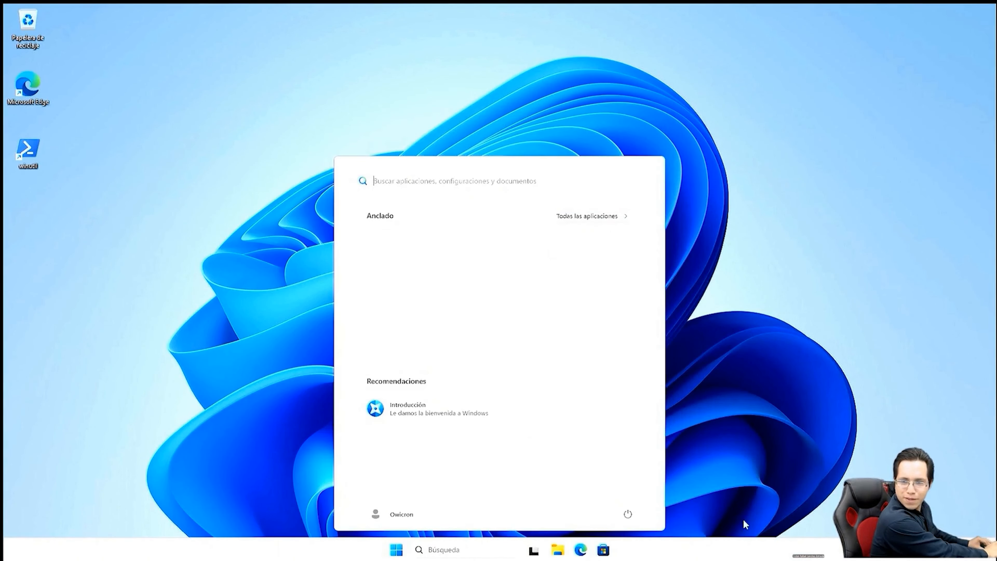
Examine the complete list of installed applications in the Start menu and close it
right_click(716, 551)
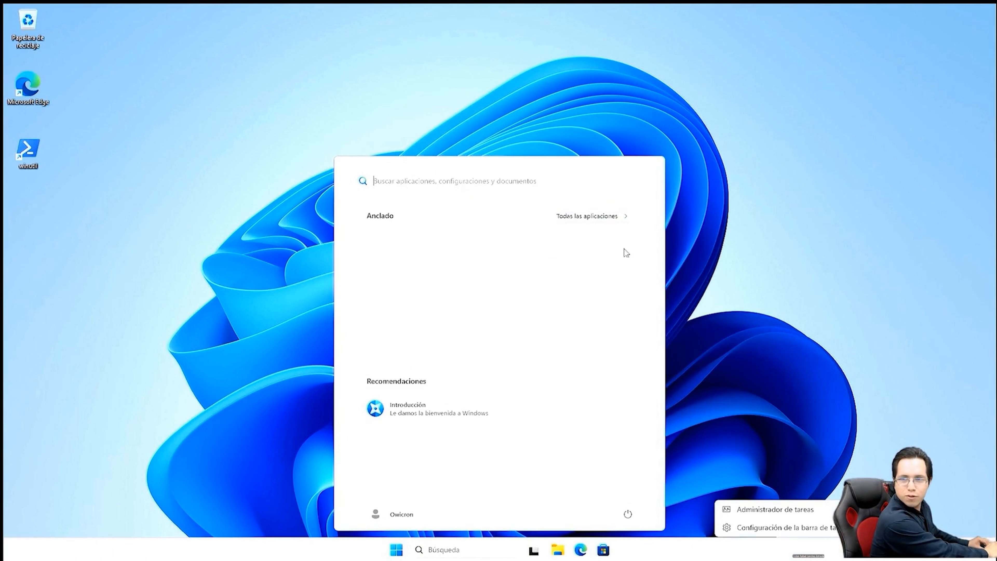
click(602, 216)
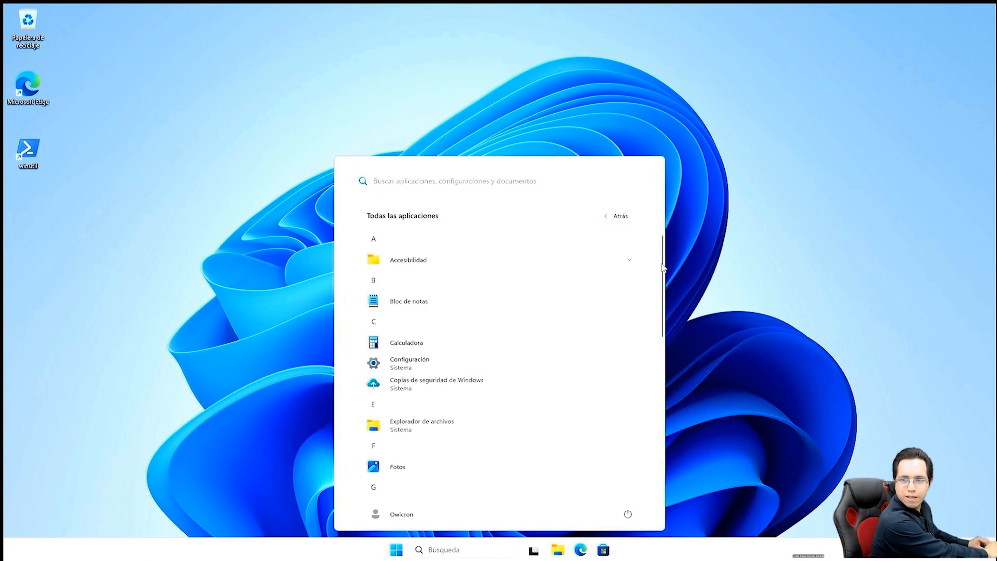
drag(665, 266, 671, 463)
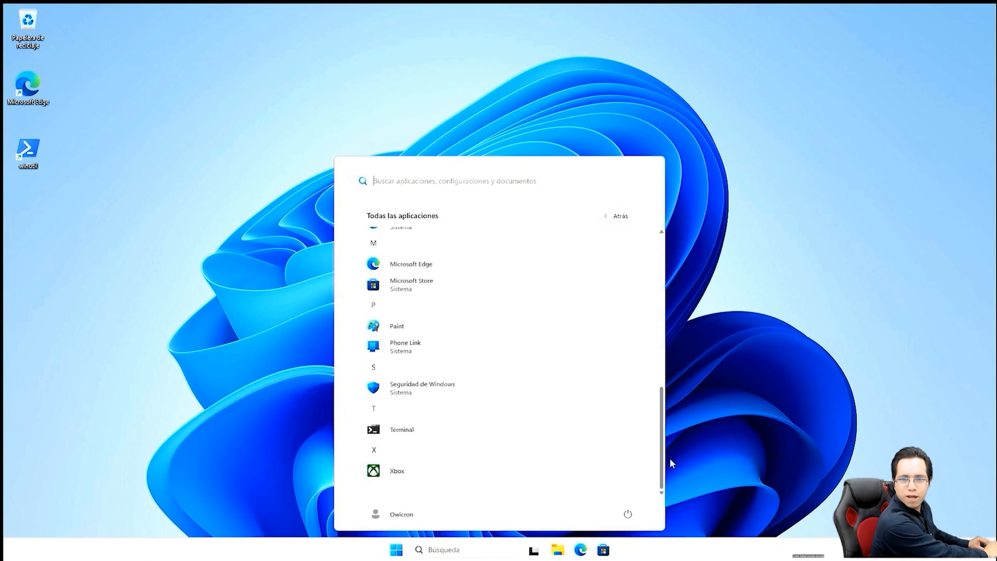
click(290, 404)
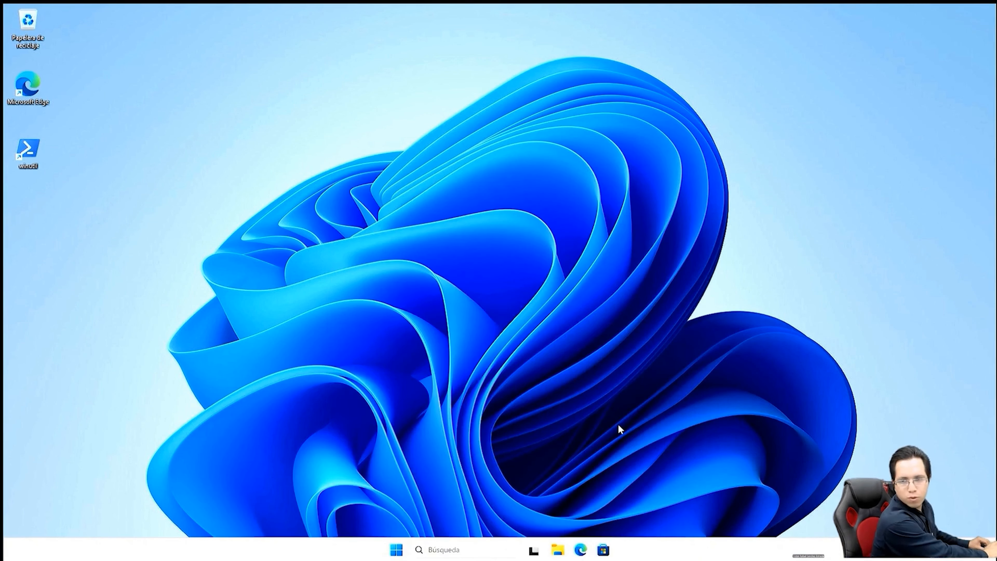
Open Task Manager's performance view to check CPU and memory use, and move the window toward the middle of the desktop
right_click(679, 551)
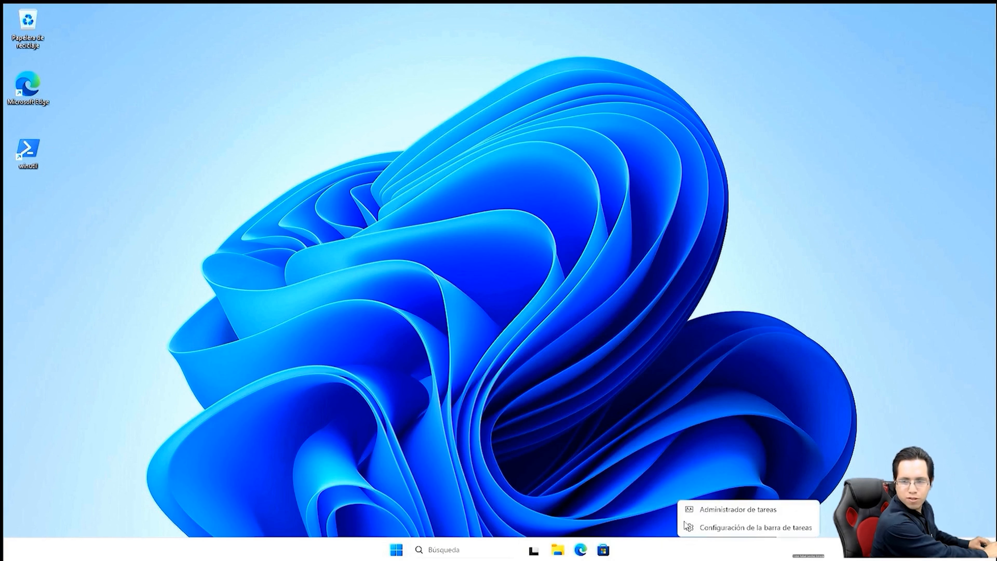
click(700, 509)
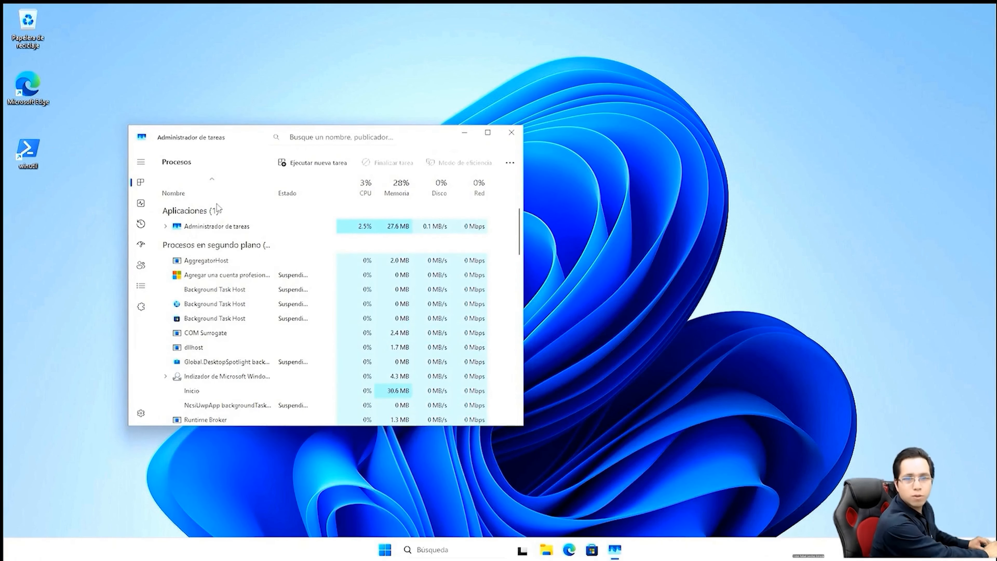
click(141, 203)
drag(384, 134, 576, 114)
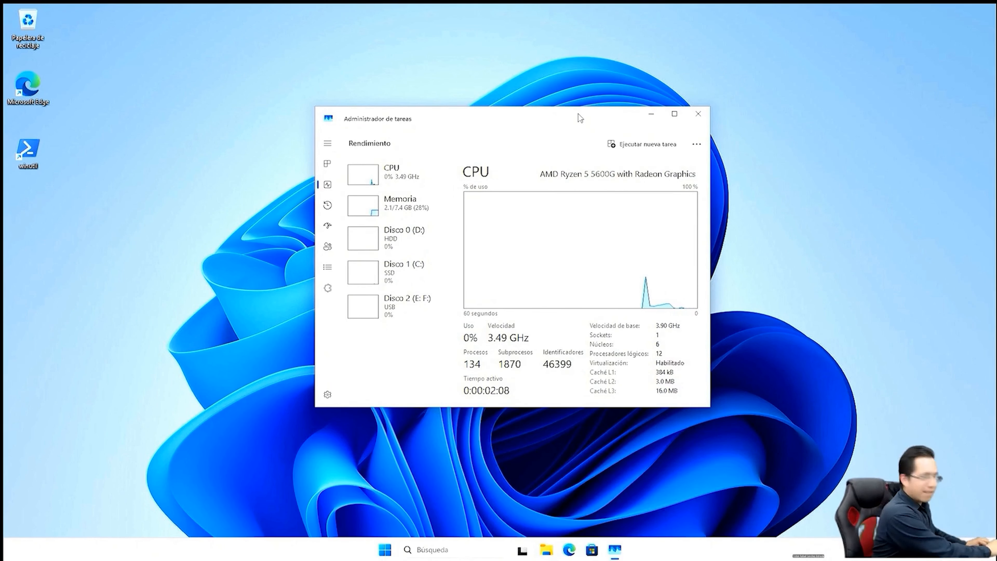
Try to run the winutil desktop shortcut as administrator, allow PowerShell to make changes, and close Task Manager
right_click(30, 151)
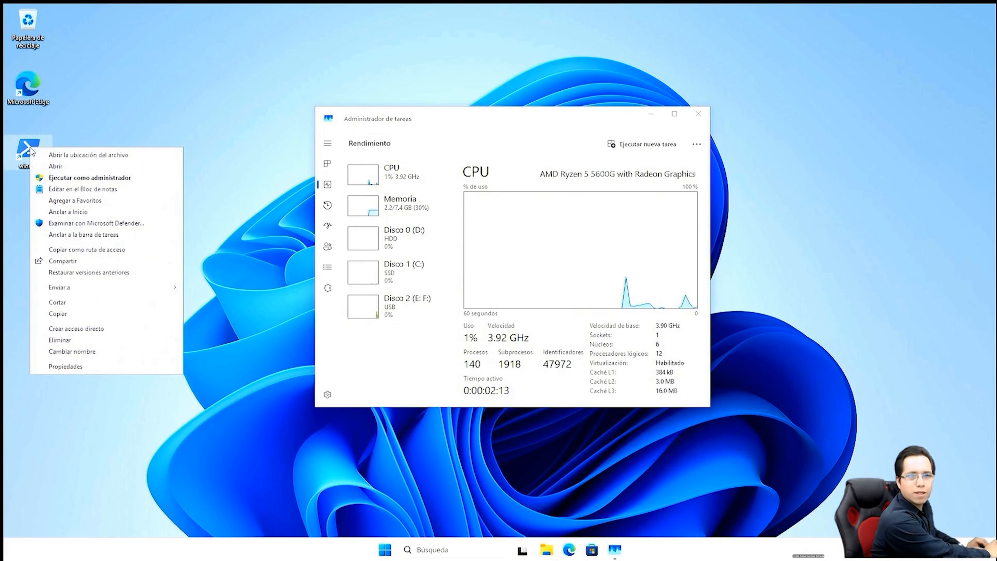
click(80, 179)
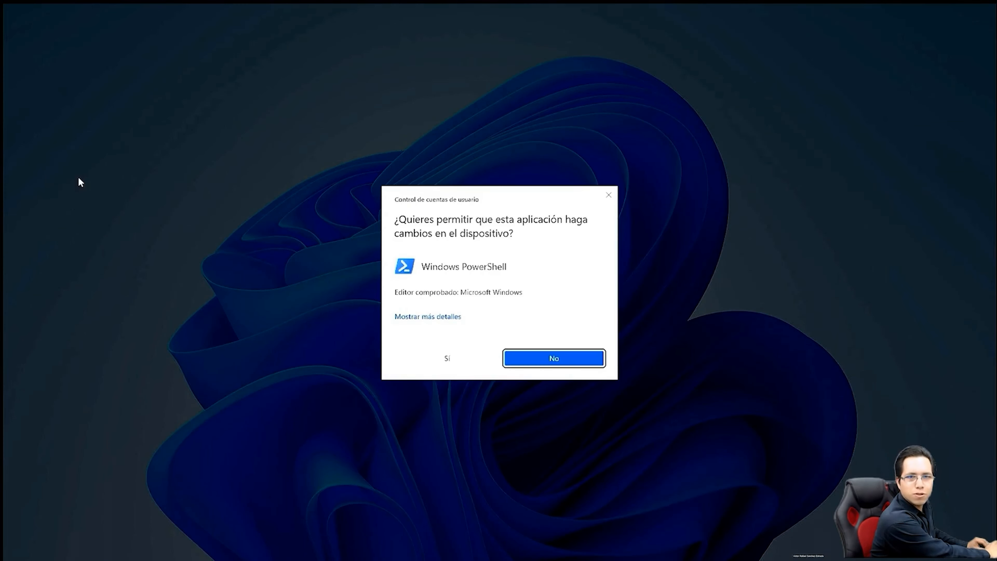
click(473, 358)
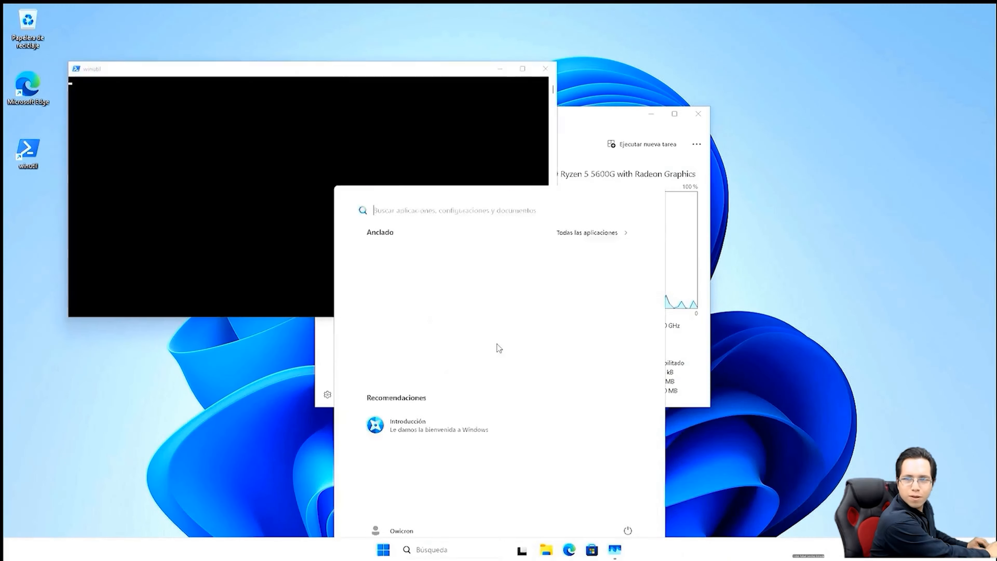
click(700, 118)
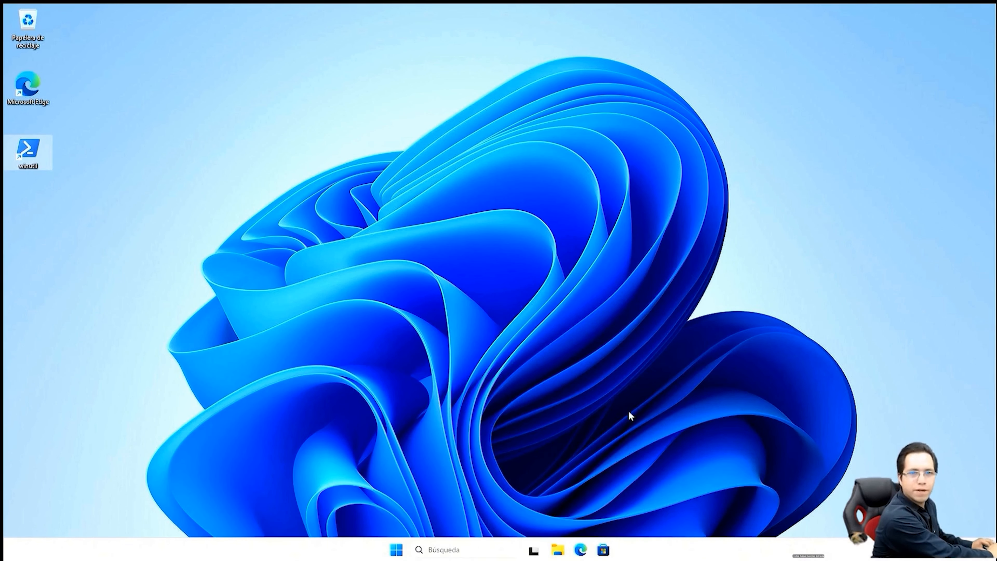
Launch WinUtil from its desktop shortcut, allow PowerShell to make changes and show the Tweaks page
double_click(28, 151)
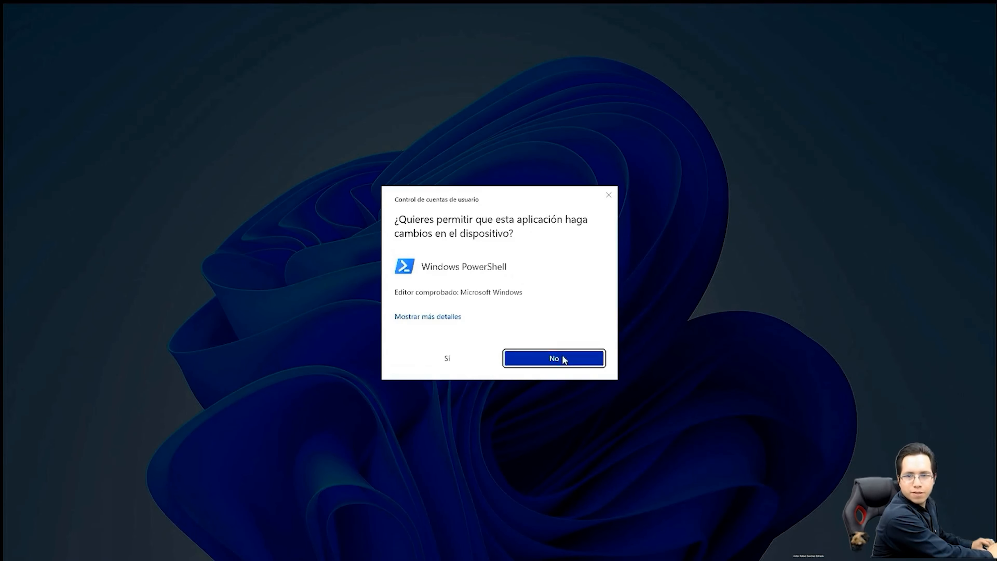
click(486, 353)
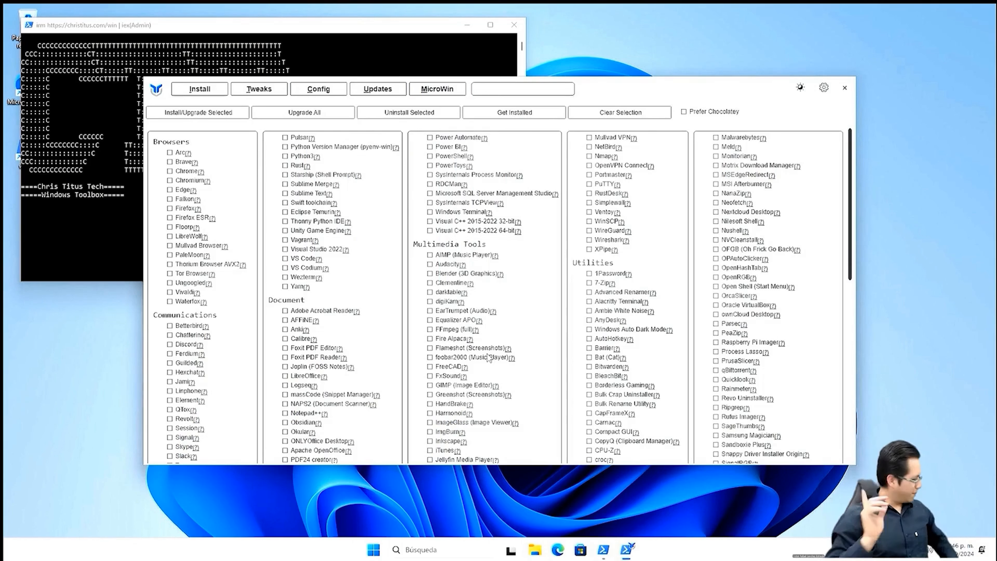
click(274, 88)
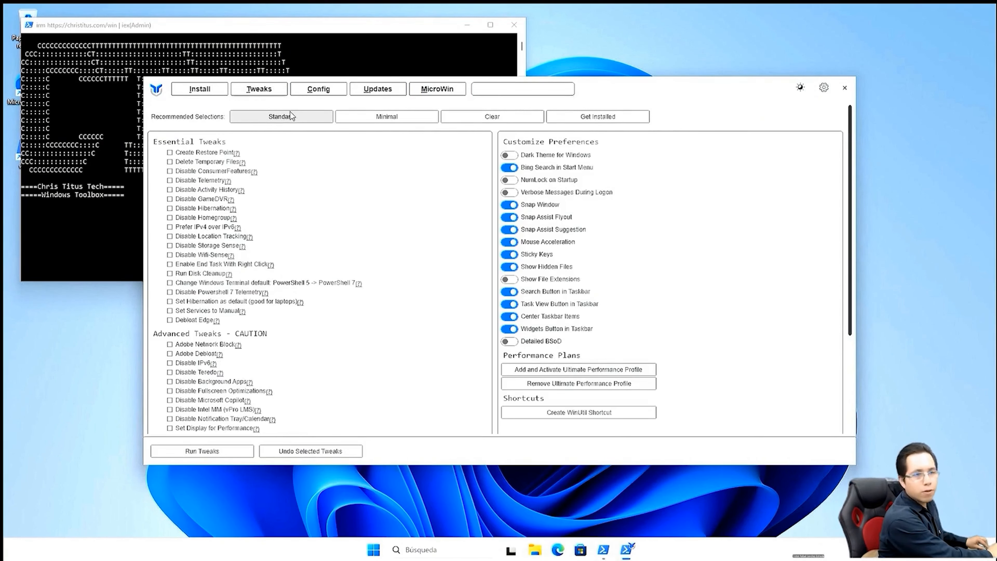
Apply the Standard recommended selection of essential tweaks and enable Dark Theme for Windows
click(292, 122)
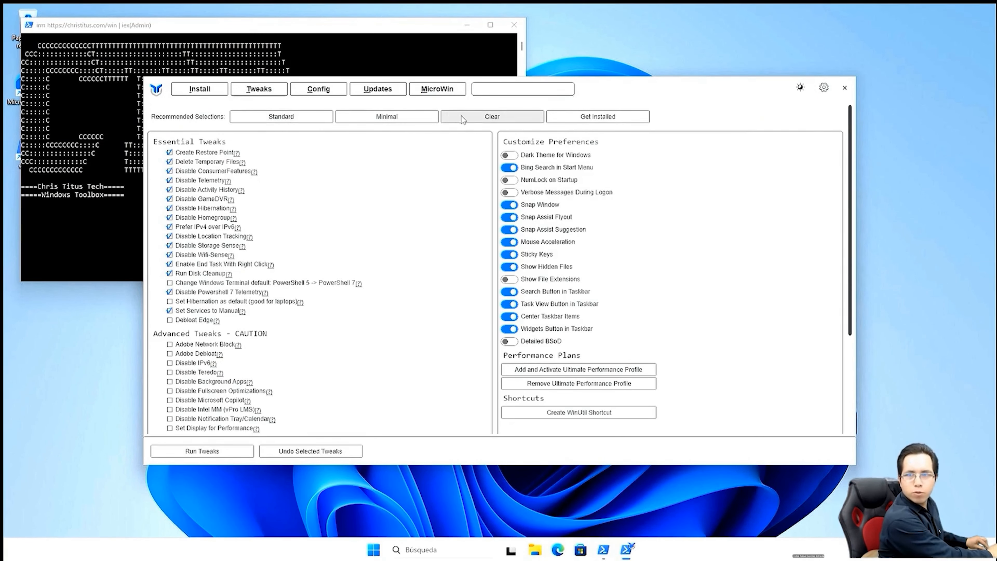
mouse_move(216, 176)
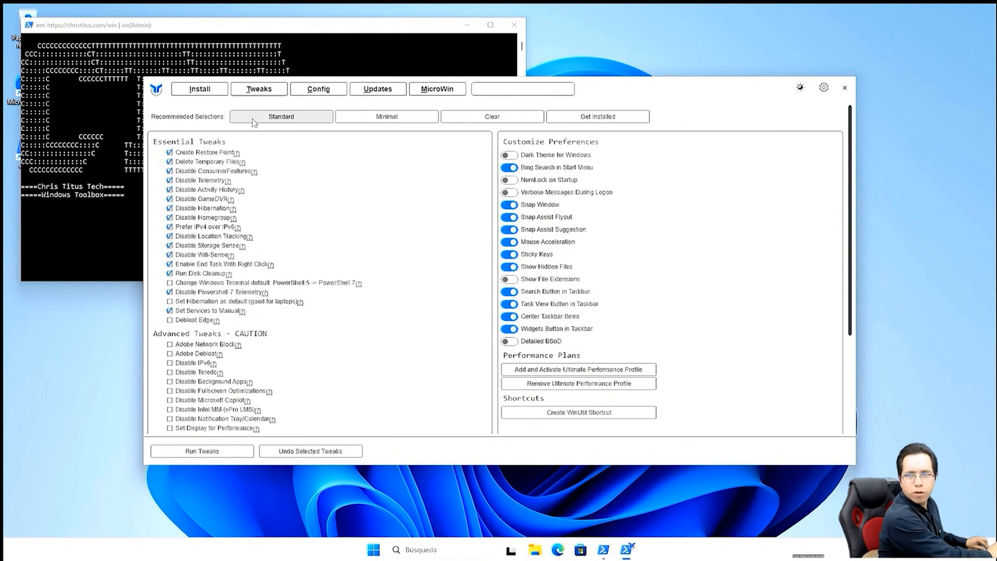
click(509, 157)
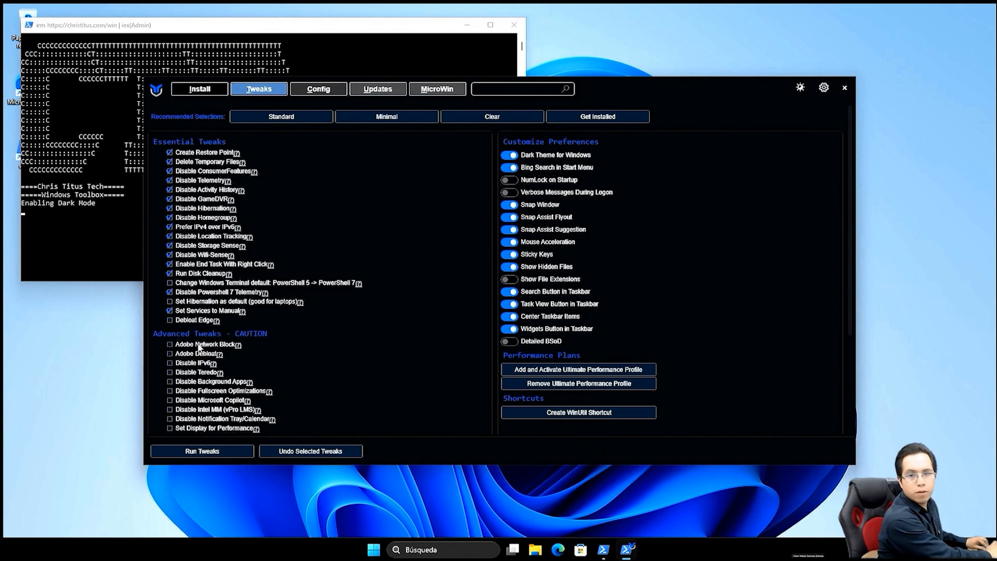
Select the advanced tweaks Set Classic Right-Click Menu, Remove OneDrive and Remove Home and Gallery from explorer
scroll(171, 371, down, 1)
scroll(173, 379, down, 2)
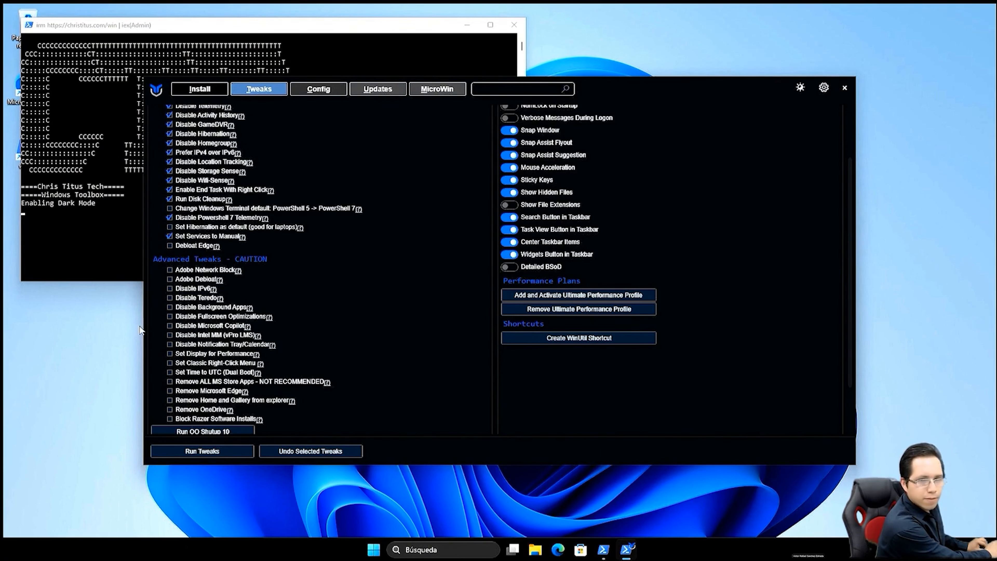
click(169, 363)
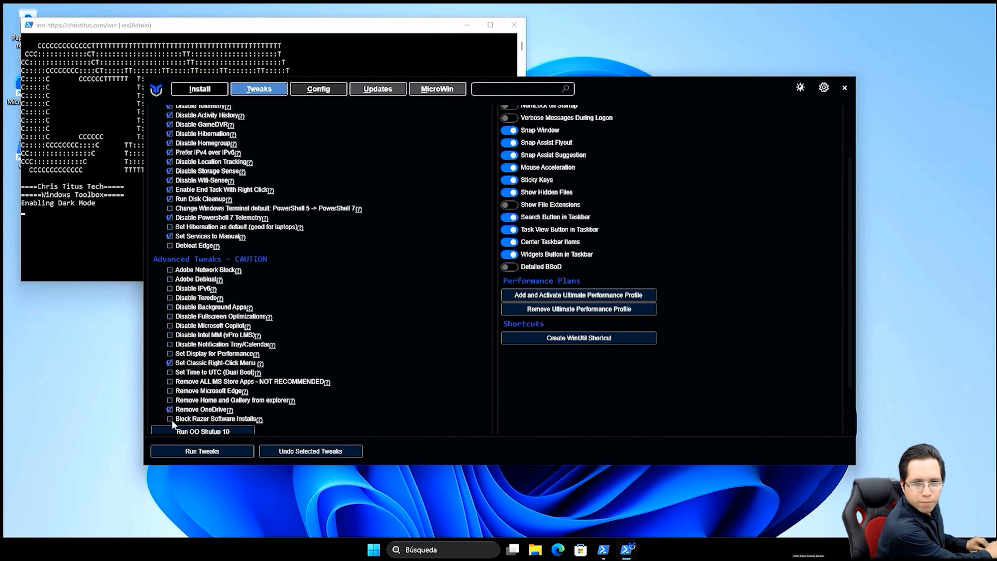
mouse_move(171, 420)
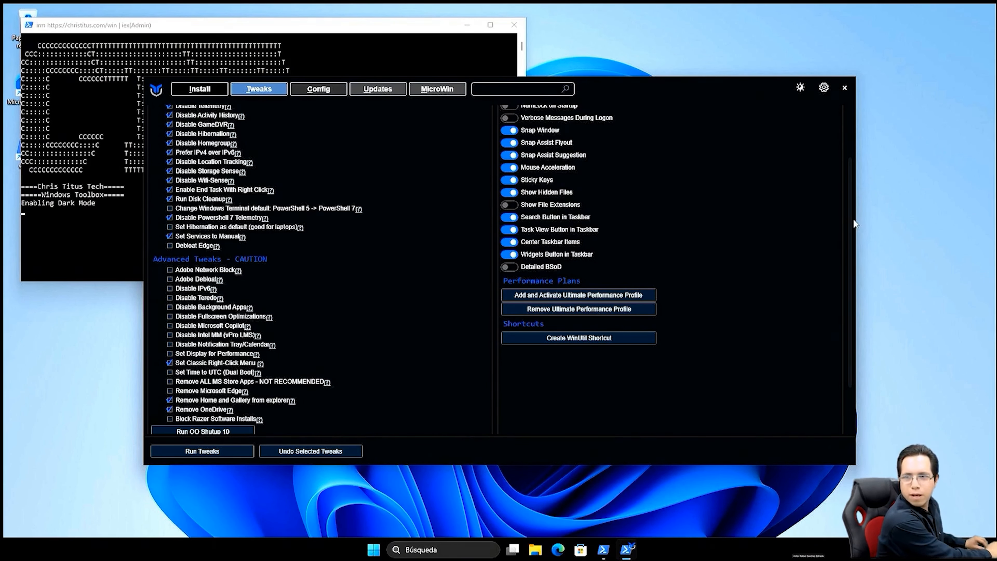
Run the selected tweaks, dismiss the disk space notification and close WinUtil with its PowerShell console
scroll(851, 125, up, 3)
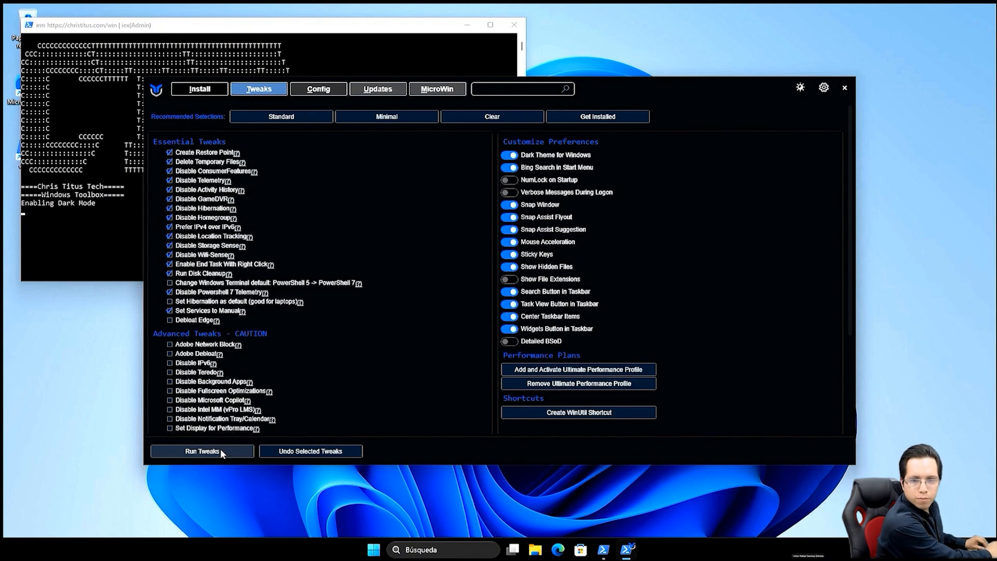
click(203, 451)
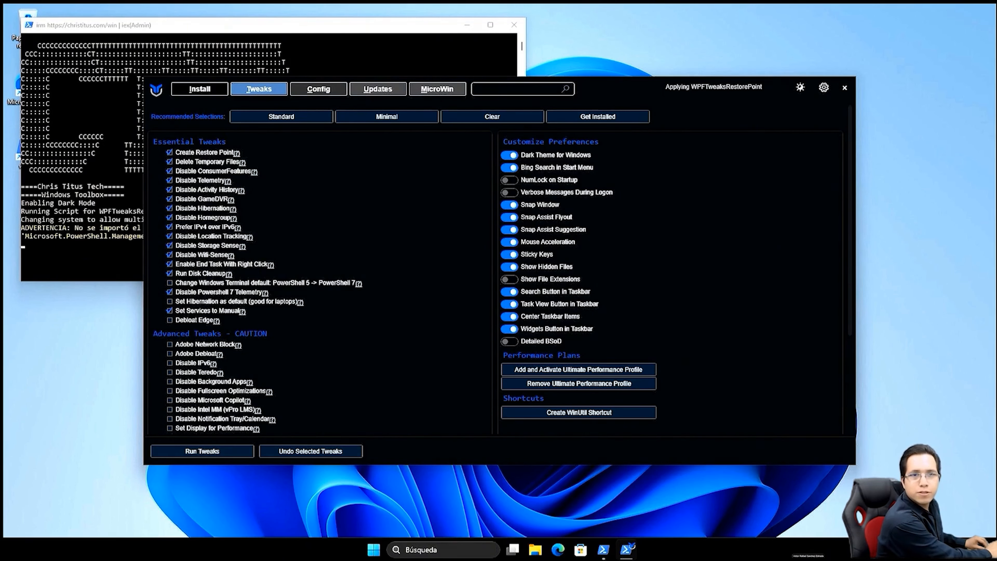
click(276, 30)
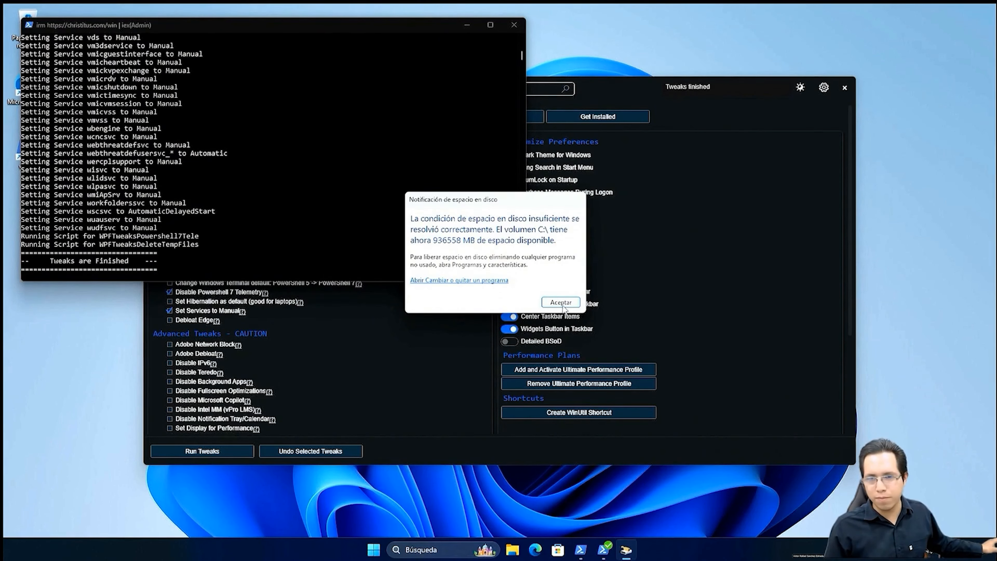
click(556, 304)
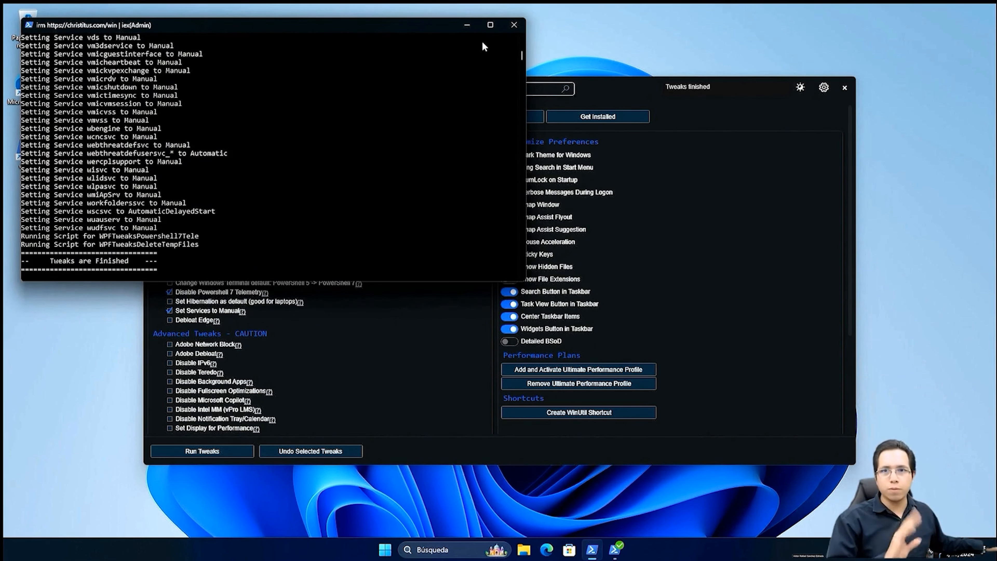
click(513, 24)
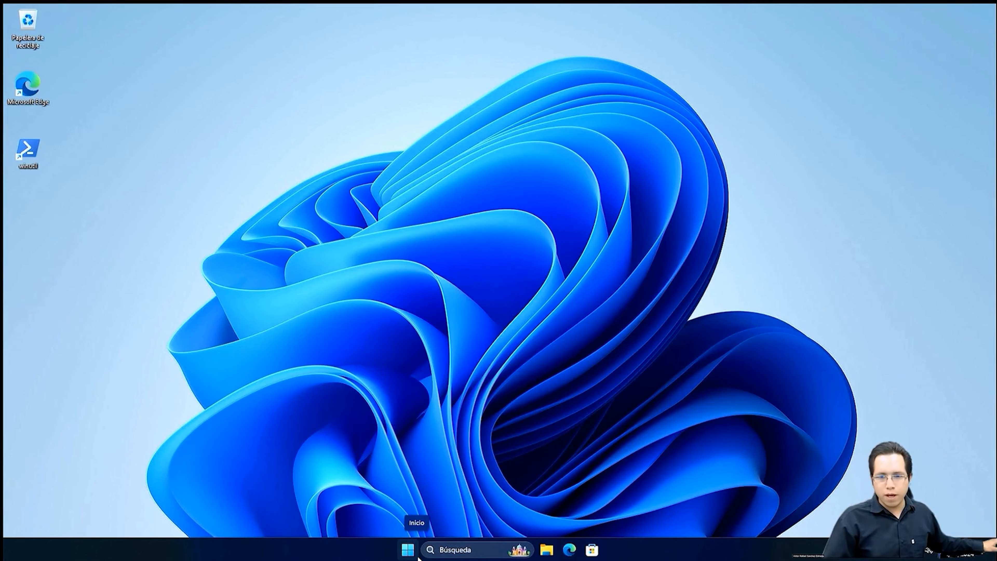
Open the Start menu and unpin Microsoft Store, Microsoft Edge and File Explorer from the taskbar
click(408, 552)
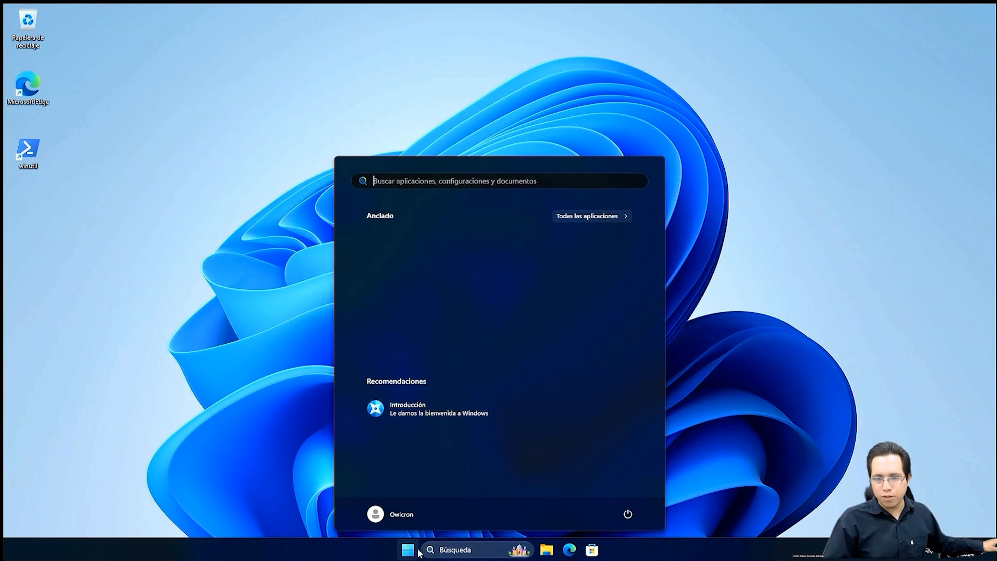
right_click(588, 549)
click(583, 522)
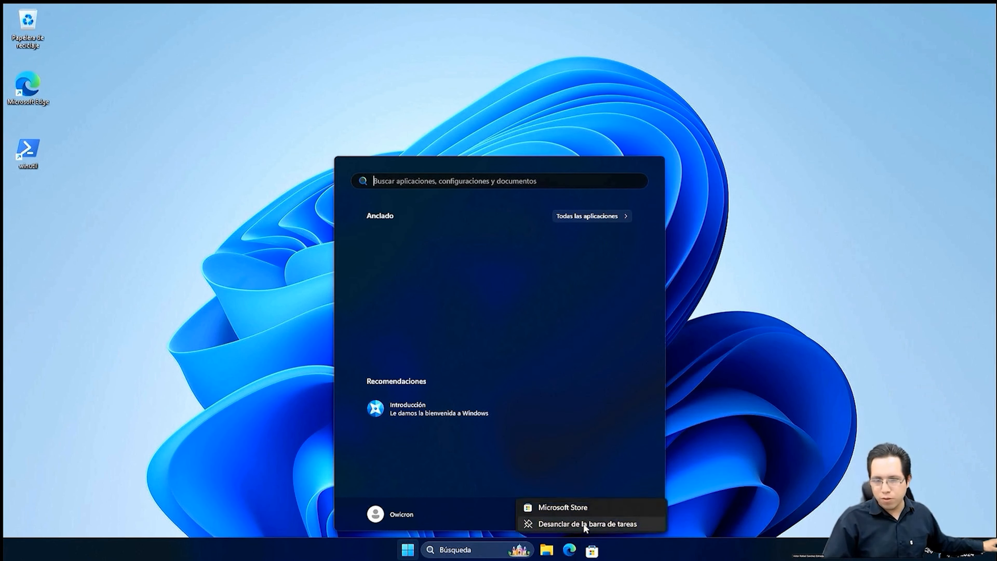
right_click(580, 549)
click(572, 520)
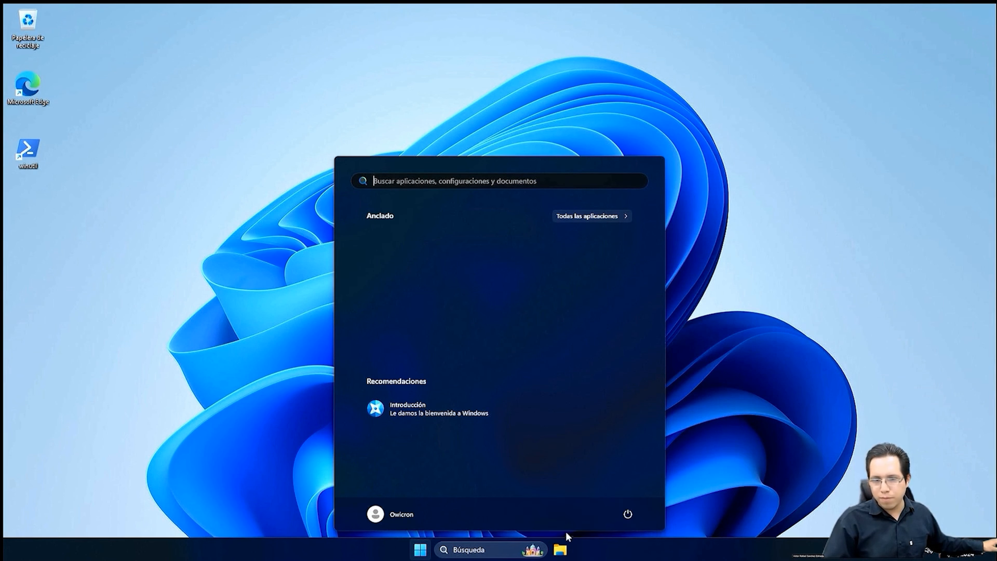
right_click(569, 549)
click(575, 523)
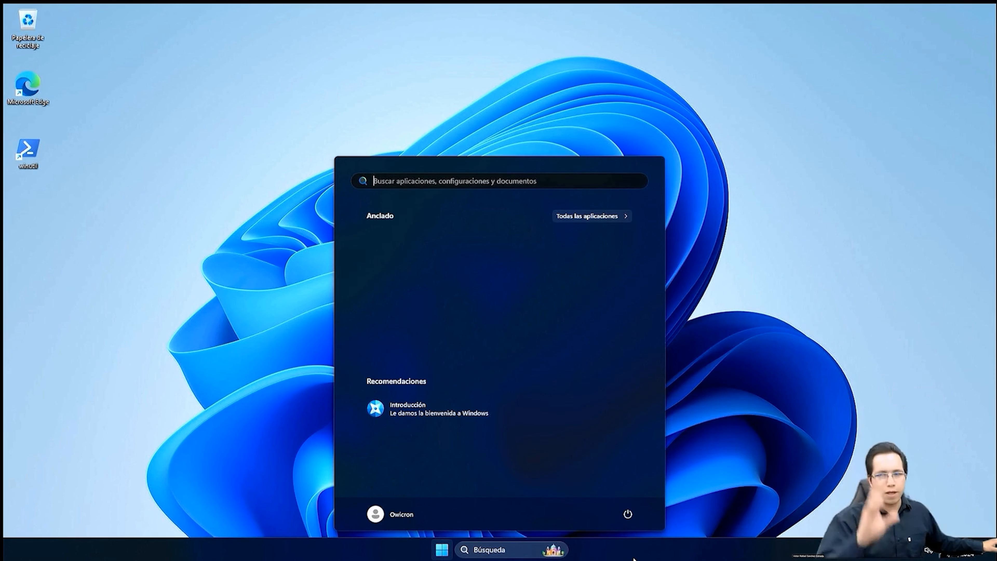
Set the taskbar's search item (Buscar) to Ocultar in the taskbar settings and close Settings
right_click(634, 558)
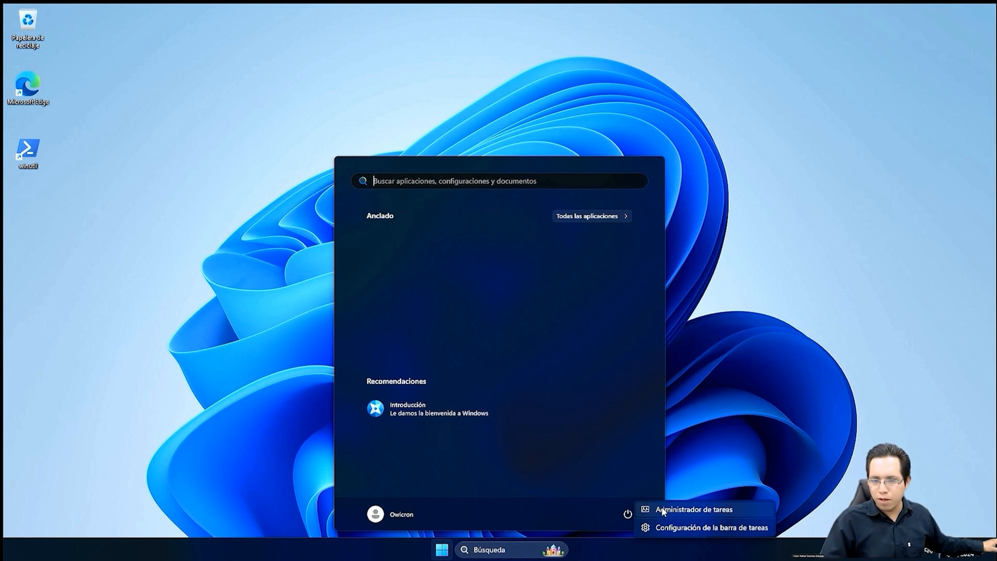
click(666, 527)
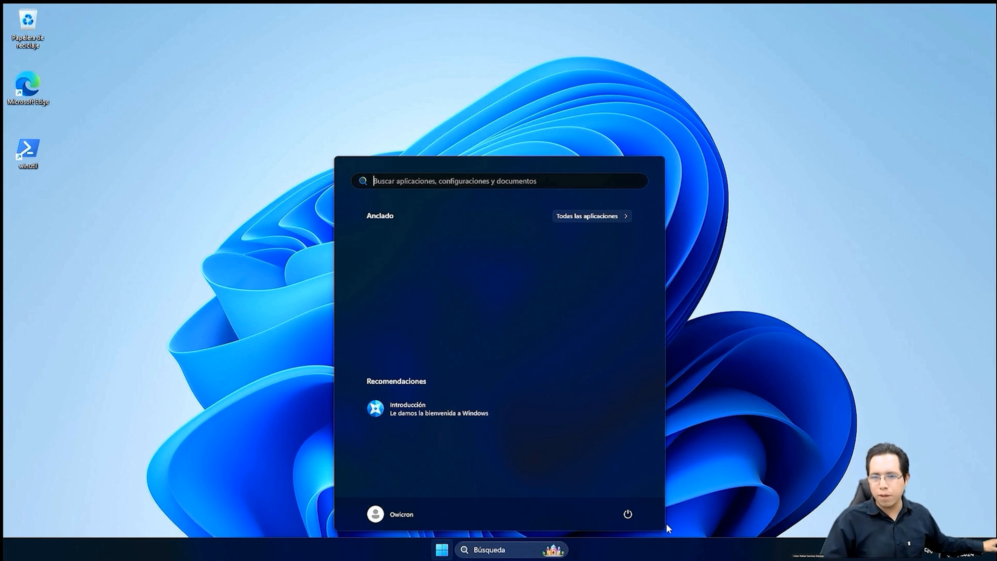
click(525, 128)
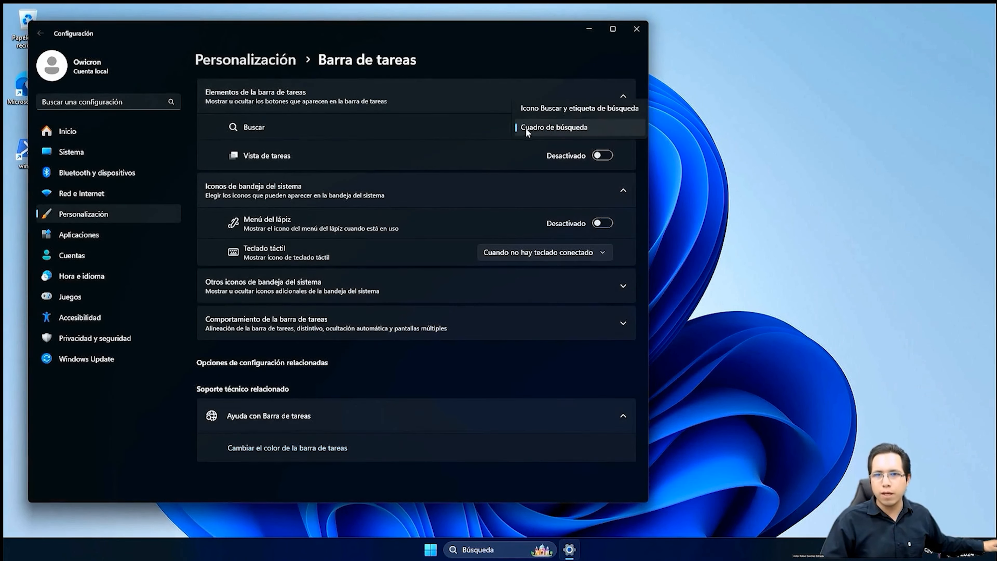
click(532, 67)
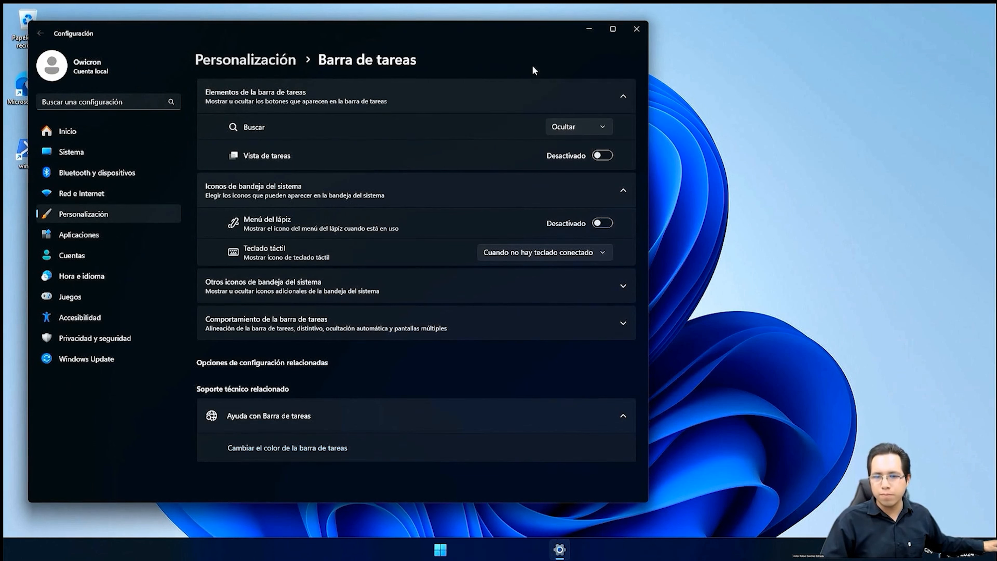
click(636, 28)
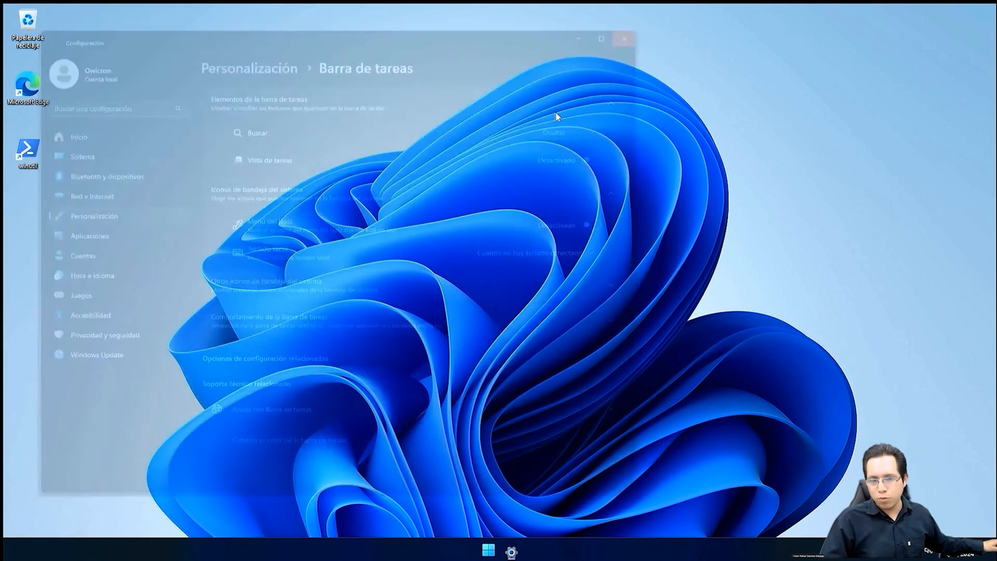
Restart the computer from the Start menu's power options
click(501, 549)
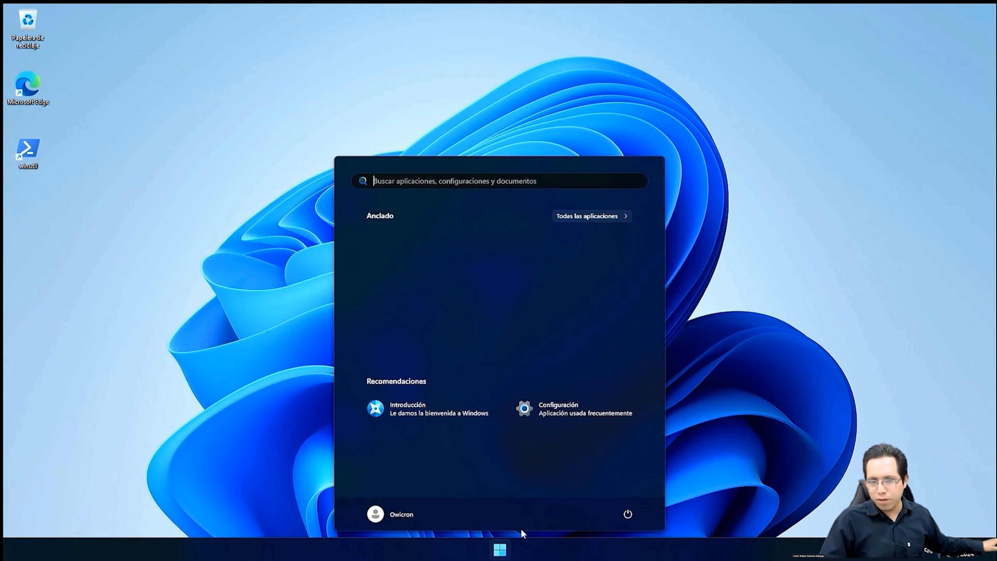
click(626, 514)
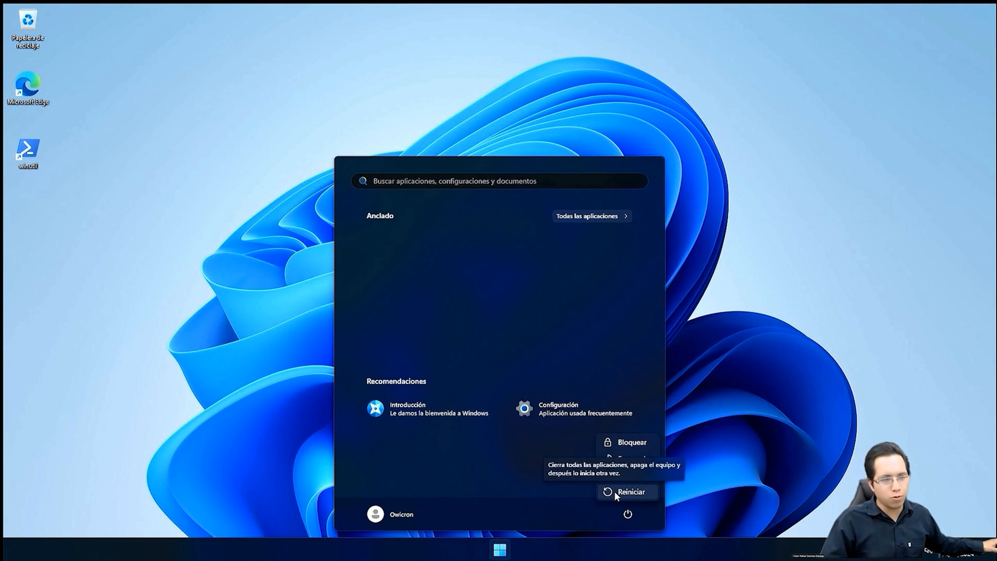
click(614, 491)
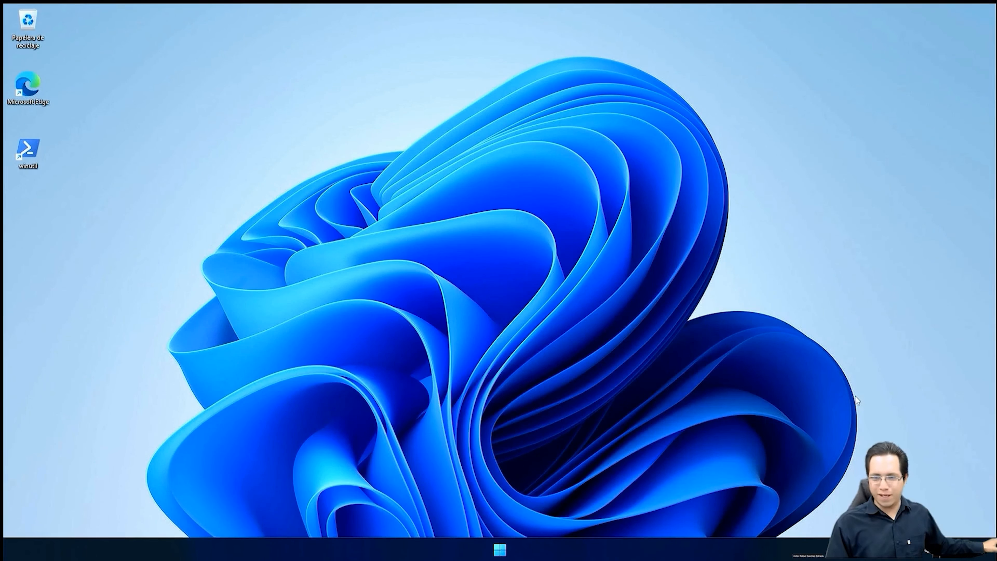
Open Task Manager and show its performance view to check CPU and memory use on the restarted system
right_click(587, 554)
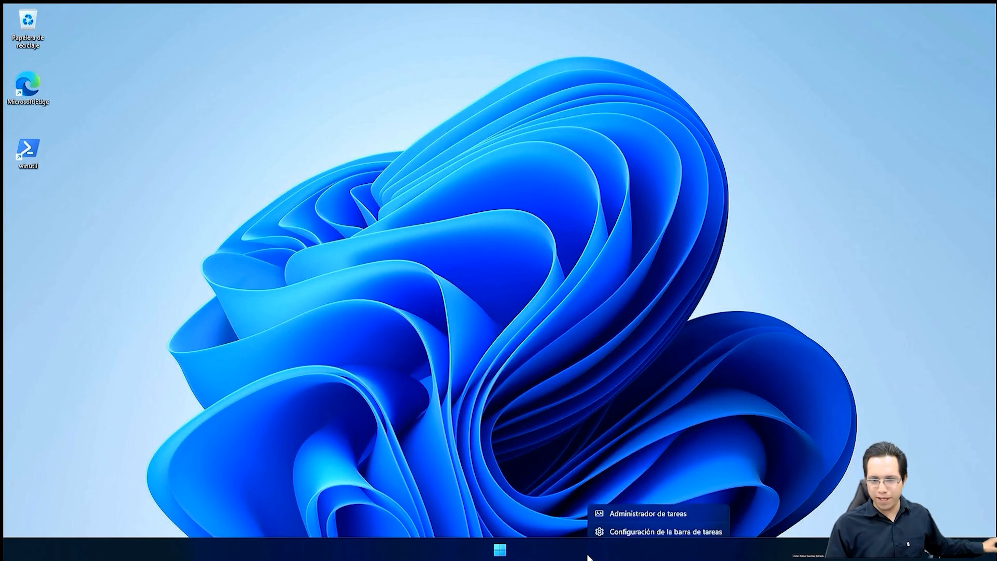
click(607, 508)
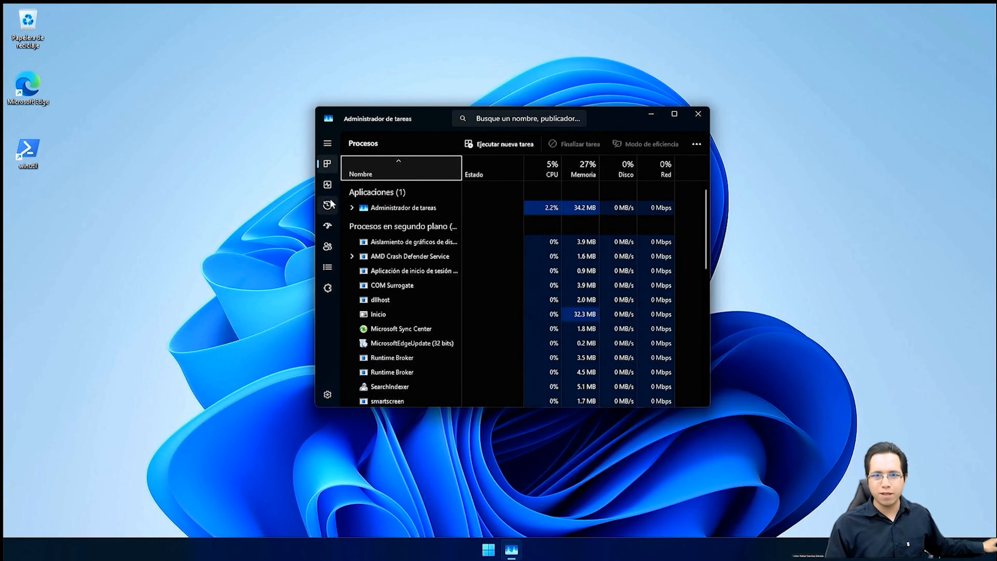
click(326, 190)
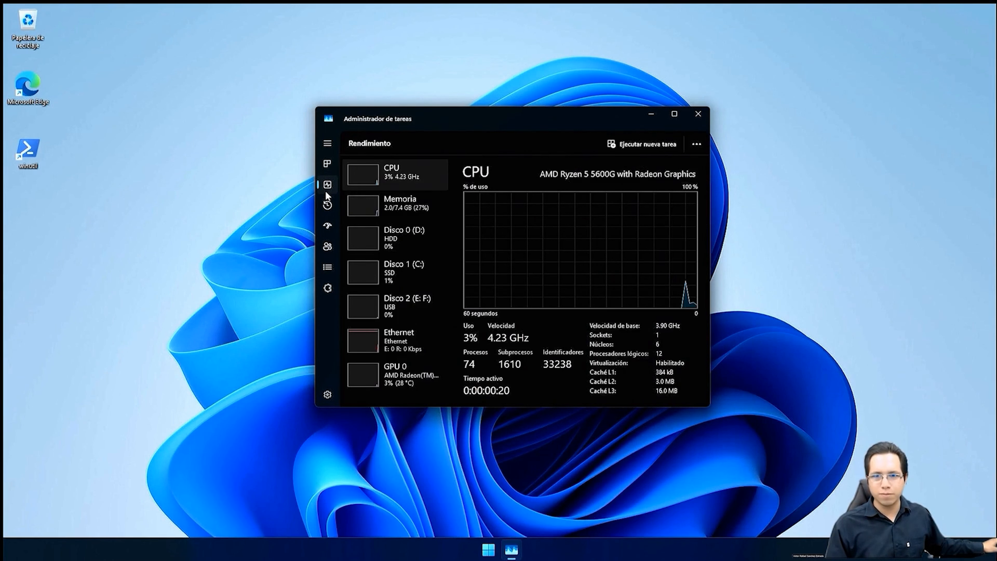